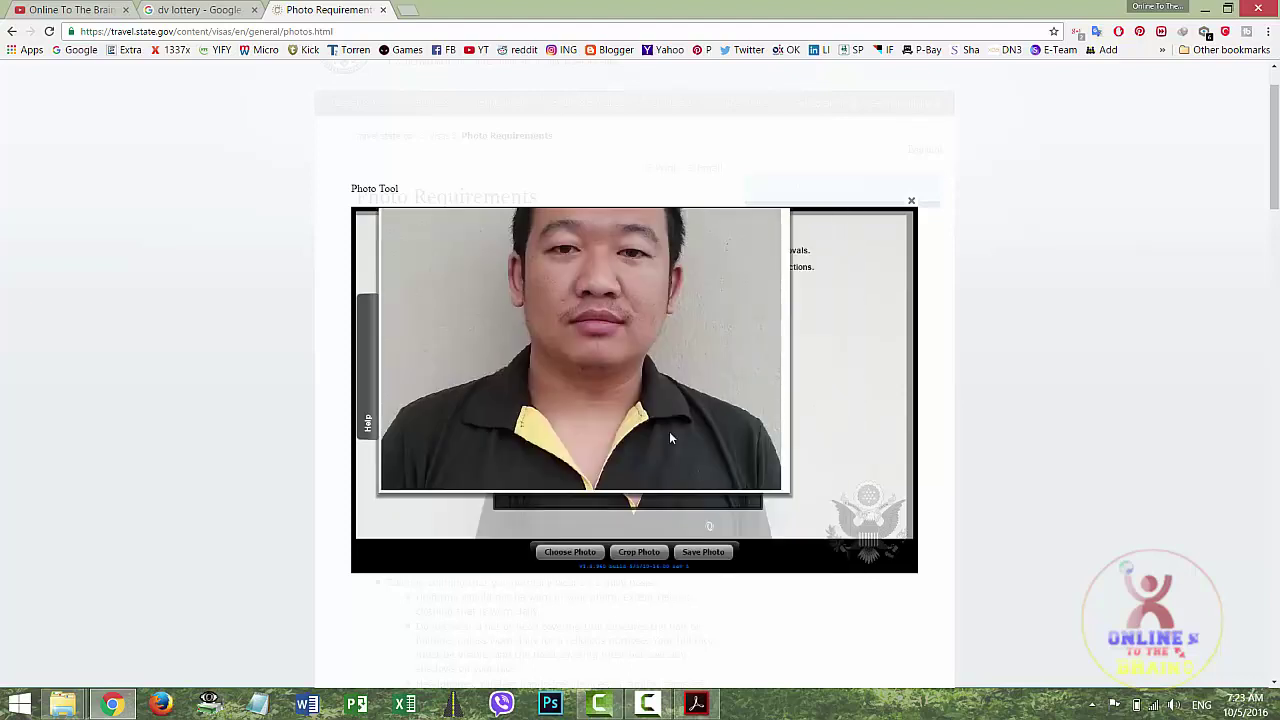
# Save the cropped portrait as the JPEG 'final me' and close the Photo Tool
pyautogui.click(702, 553)
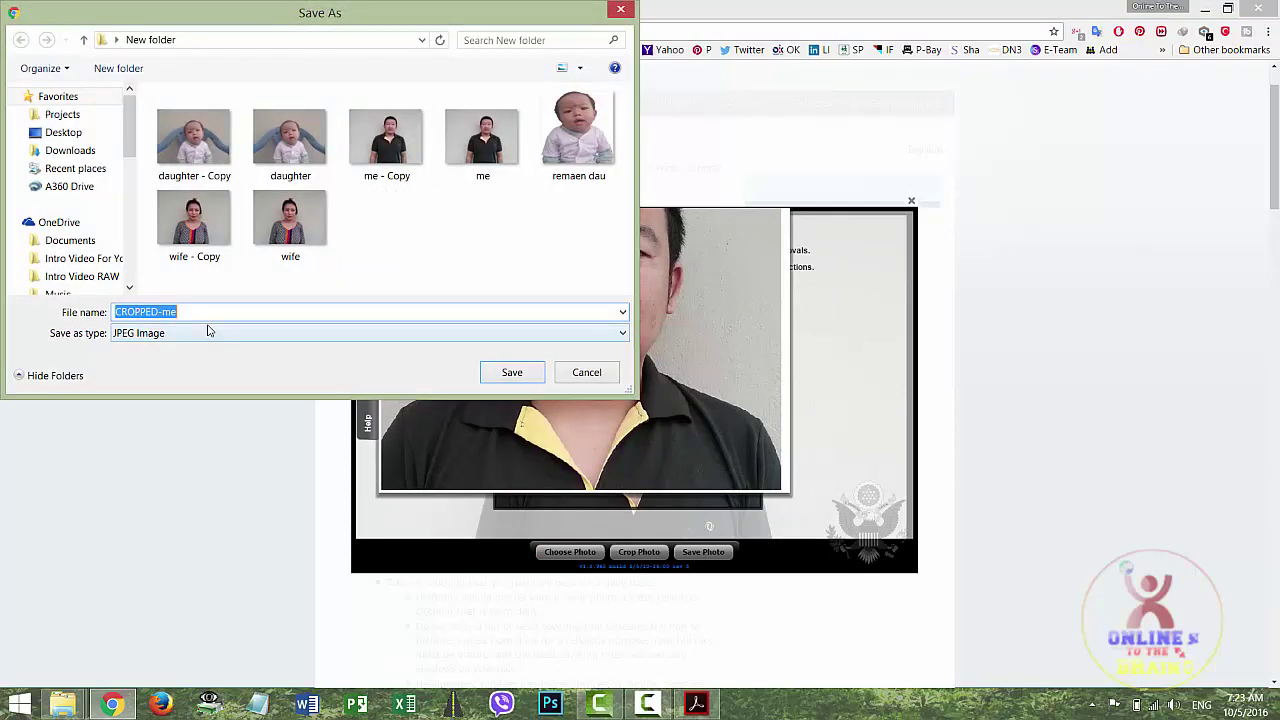
pyautogui.write('final')
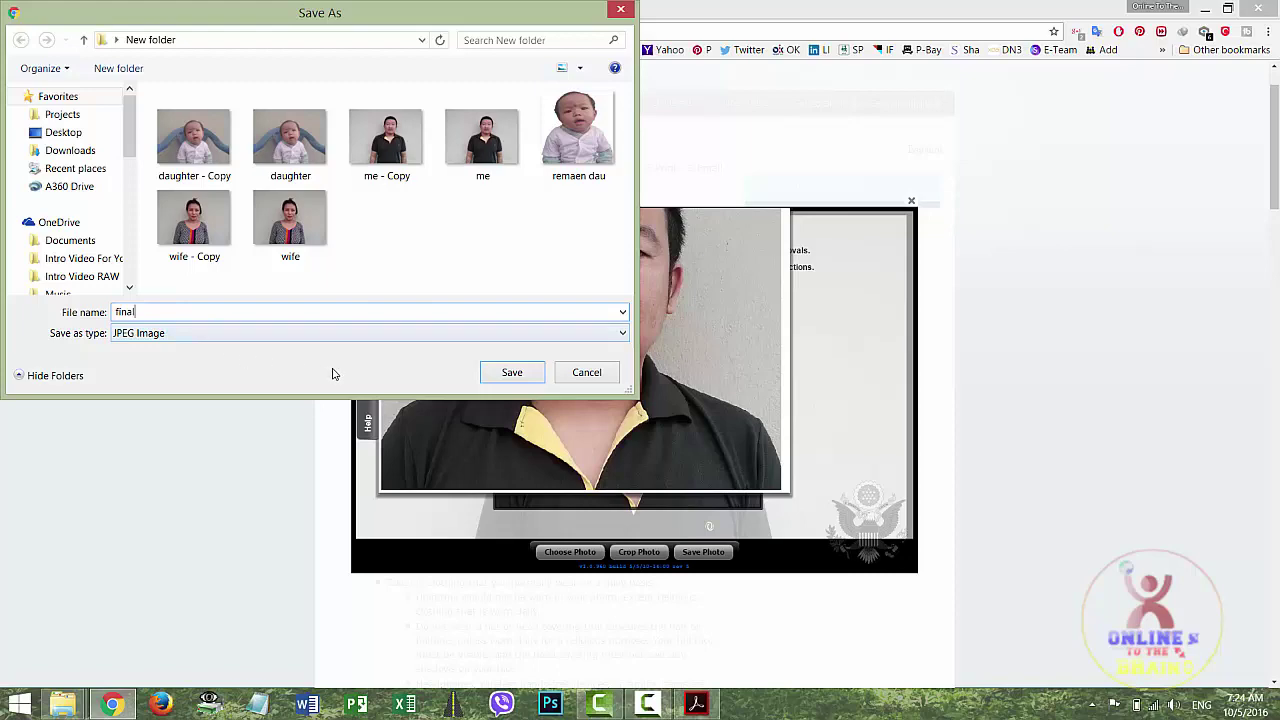
pyautogui.write(' me')
pyautogui.click(510, 372)
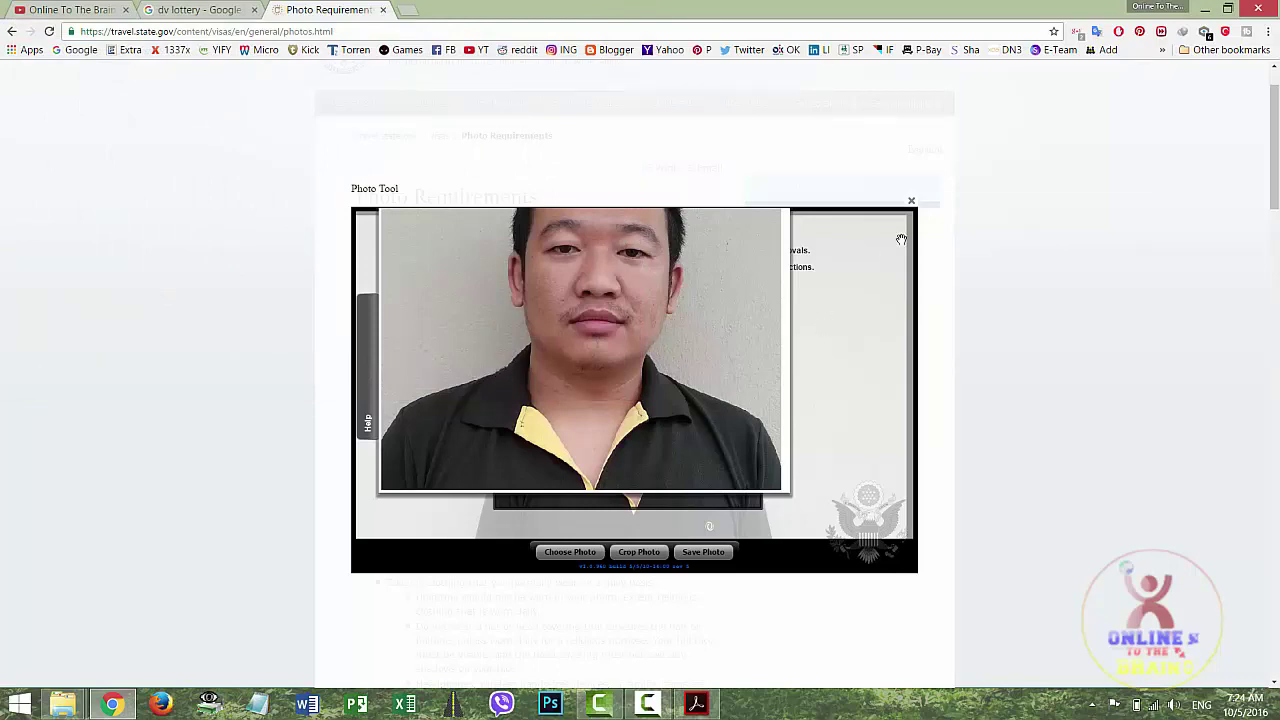
pyautogui.click(911, 202)
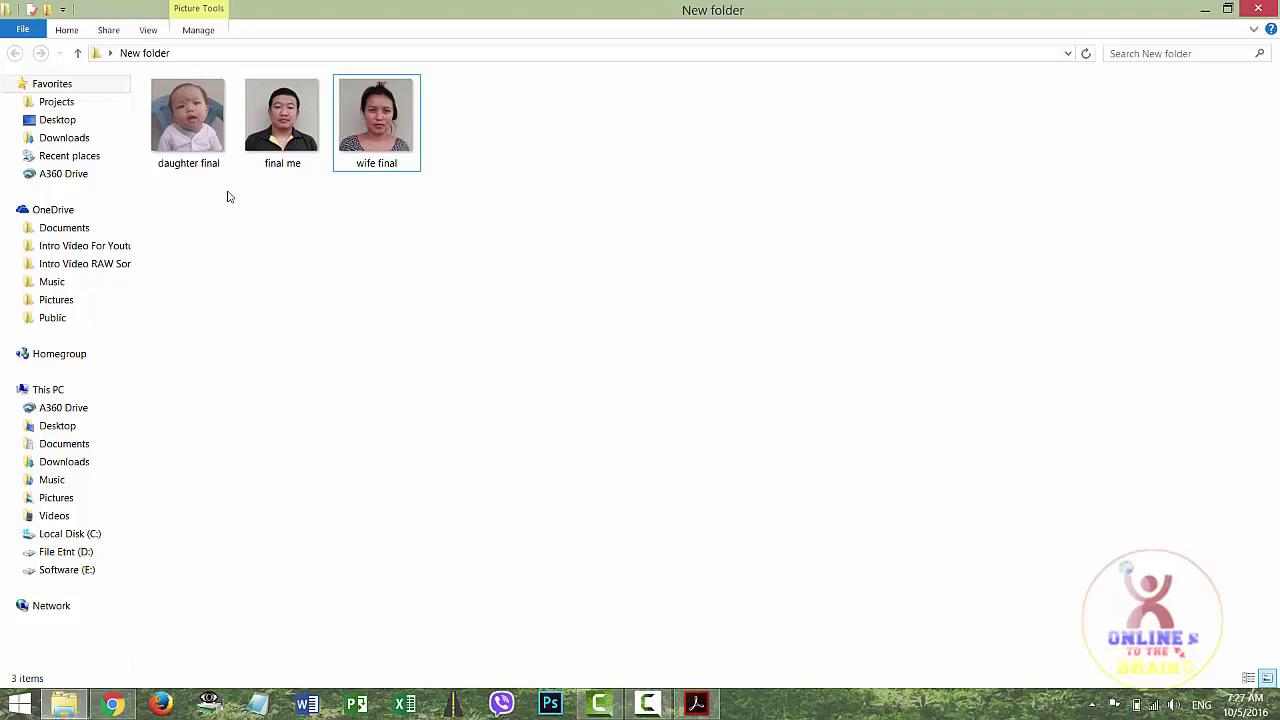
# Review the saved daughter, entrant and wife photos, then return to the Diversity Visa welcome page
pyautogui.click(209, 159)
pyautogui.click(280, 160)
pyautogui.click(378, 163)
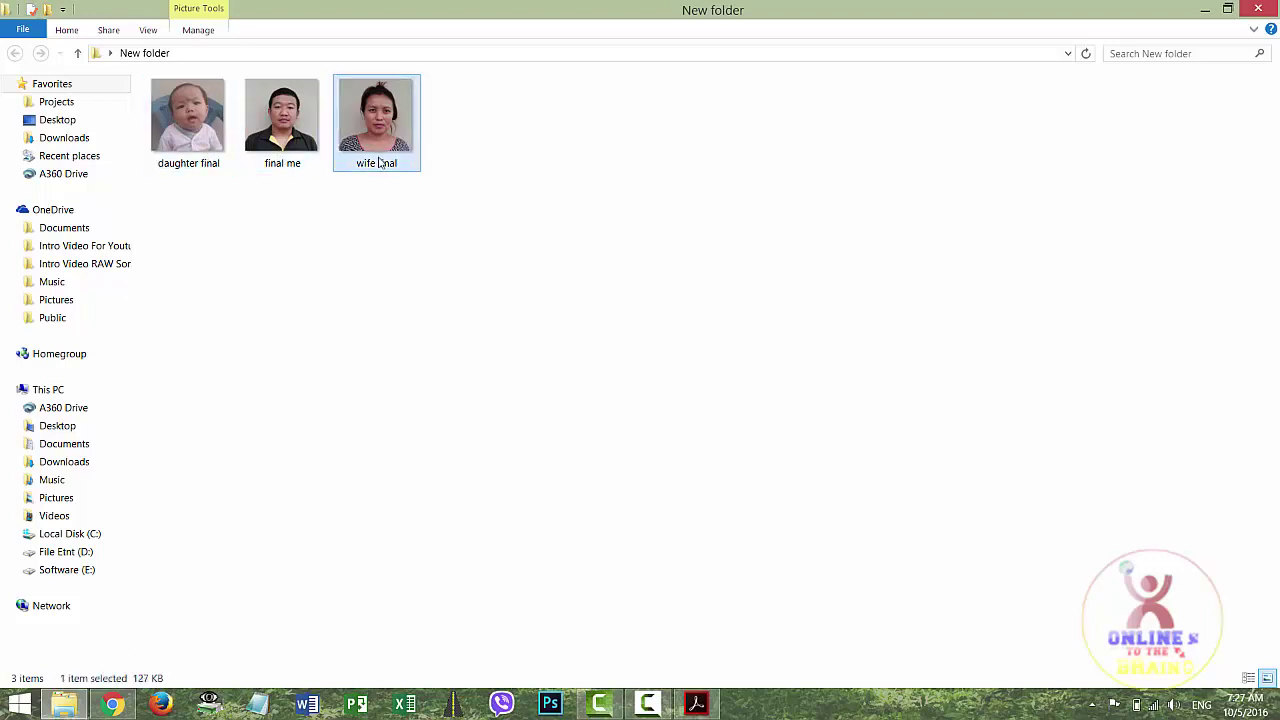
pyautogui.click(112, 704)
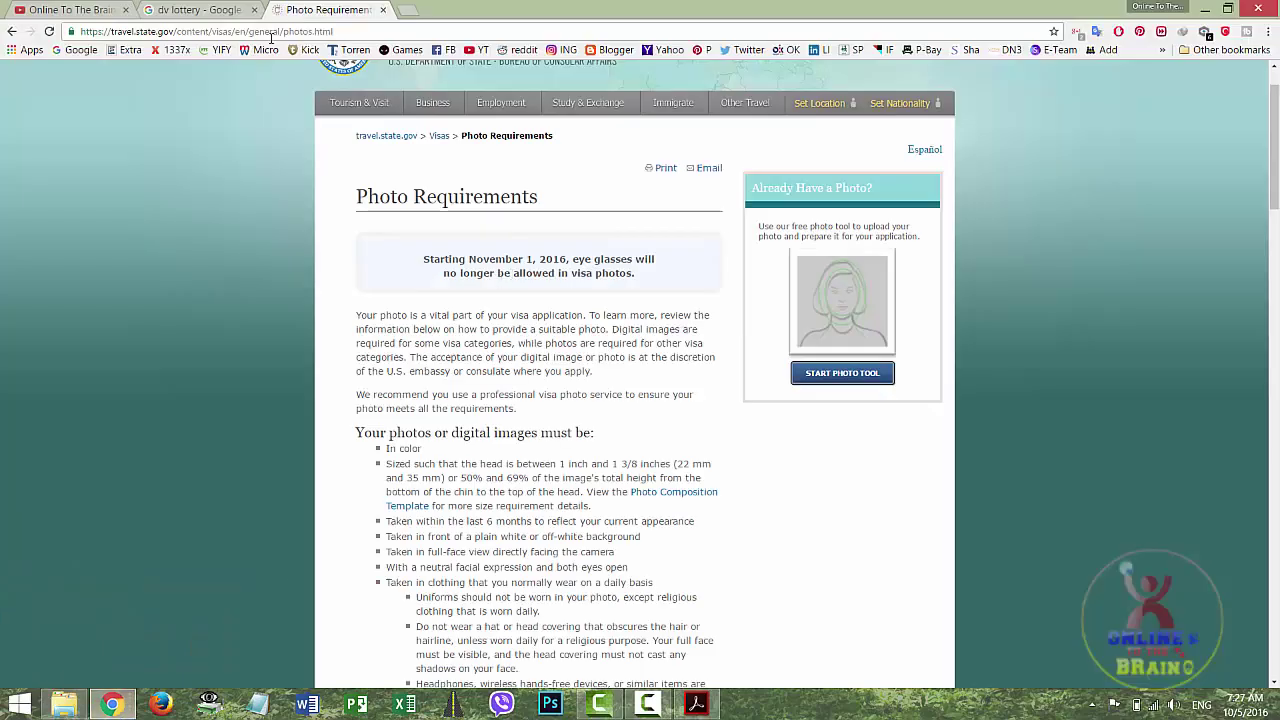
pyautogui.click(12, 31)
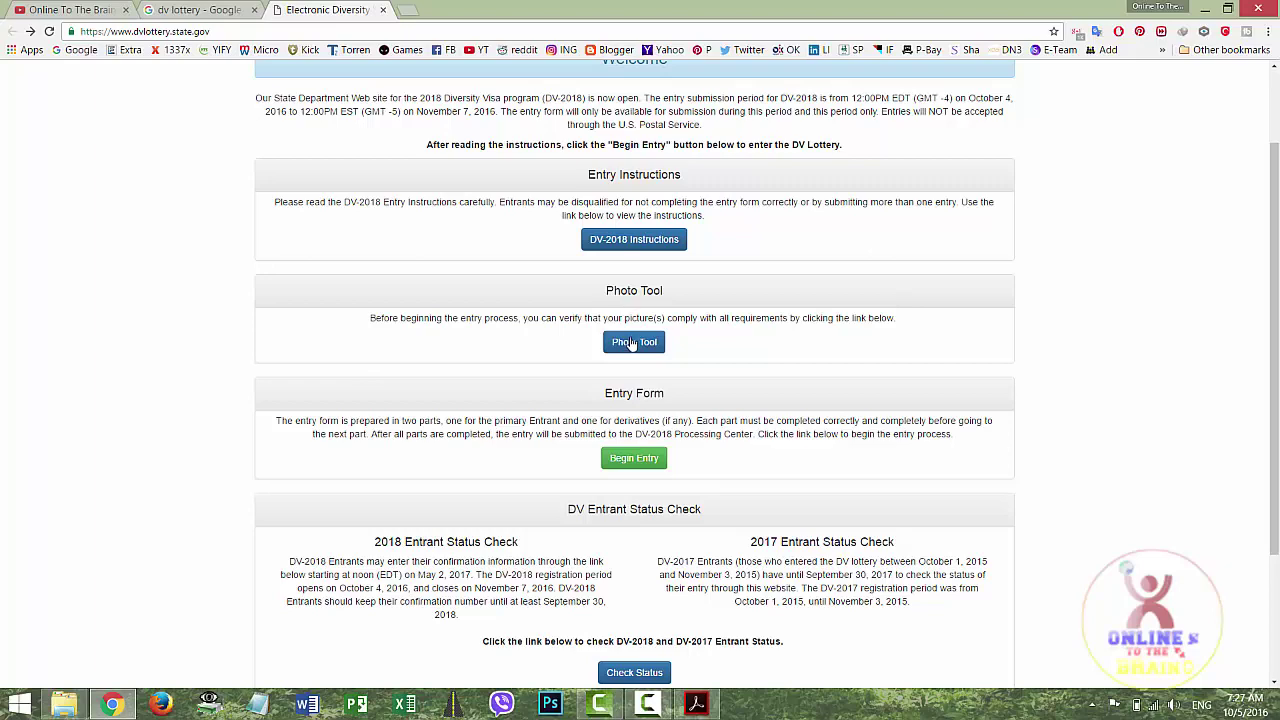
# Begin a new DV entry and submit the authentication code shown in the picture
pyautogui.click(643, 462)
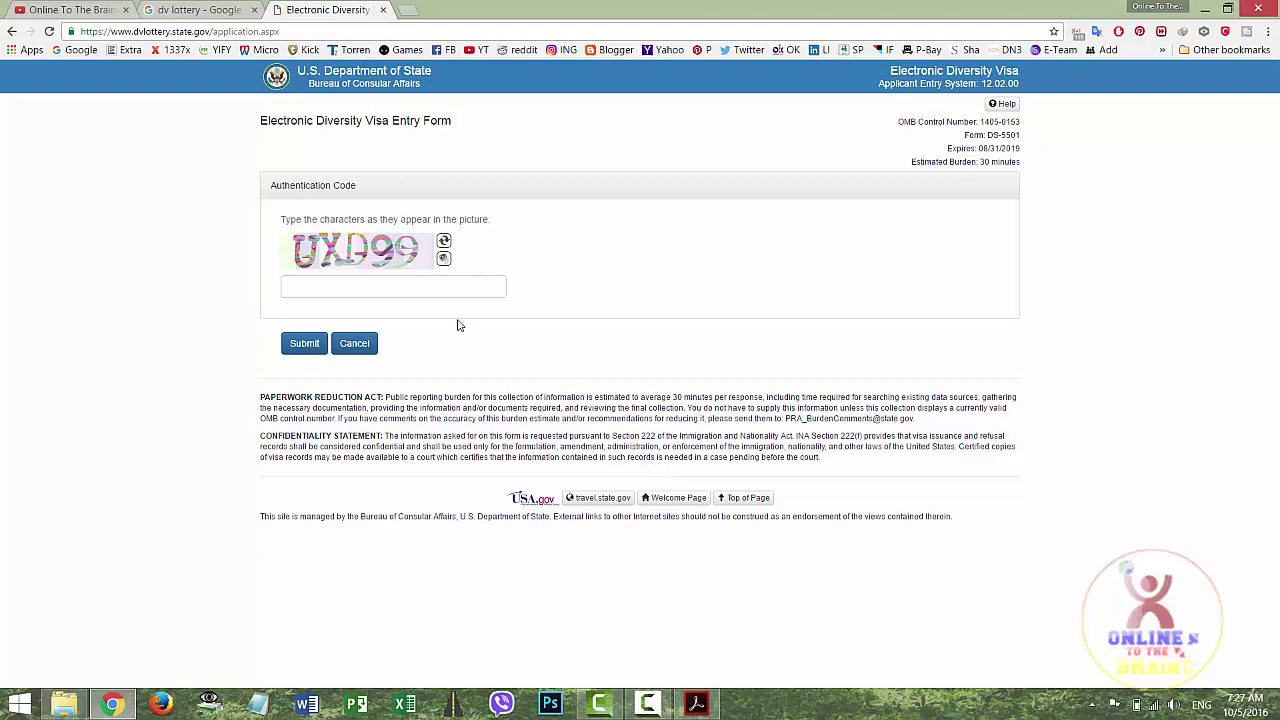
pyautogui.click(434, 293)
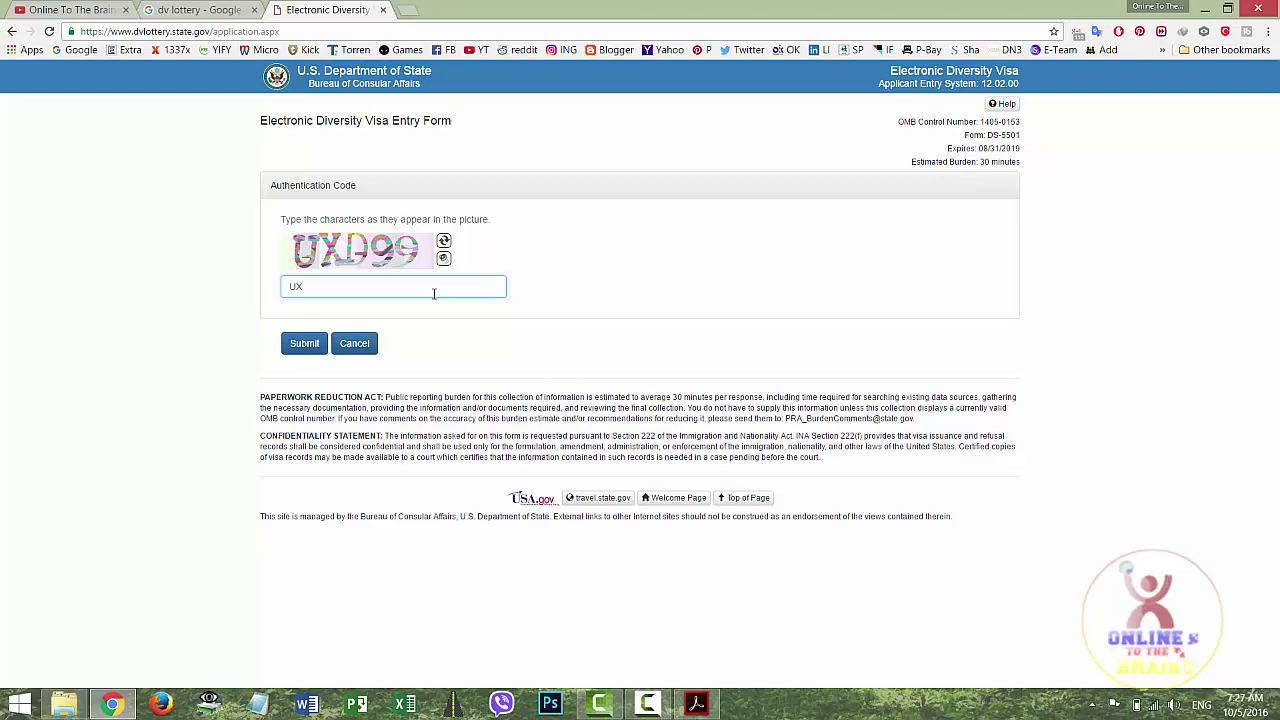
pyautogui.write('UXD99')
pyautogui.click(304, 347)
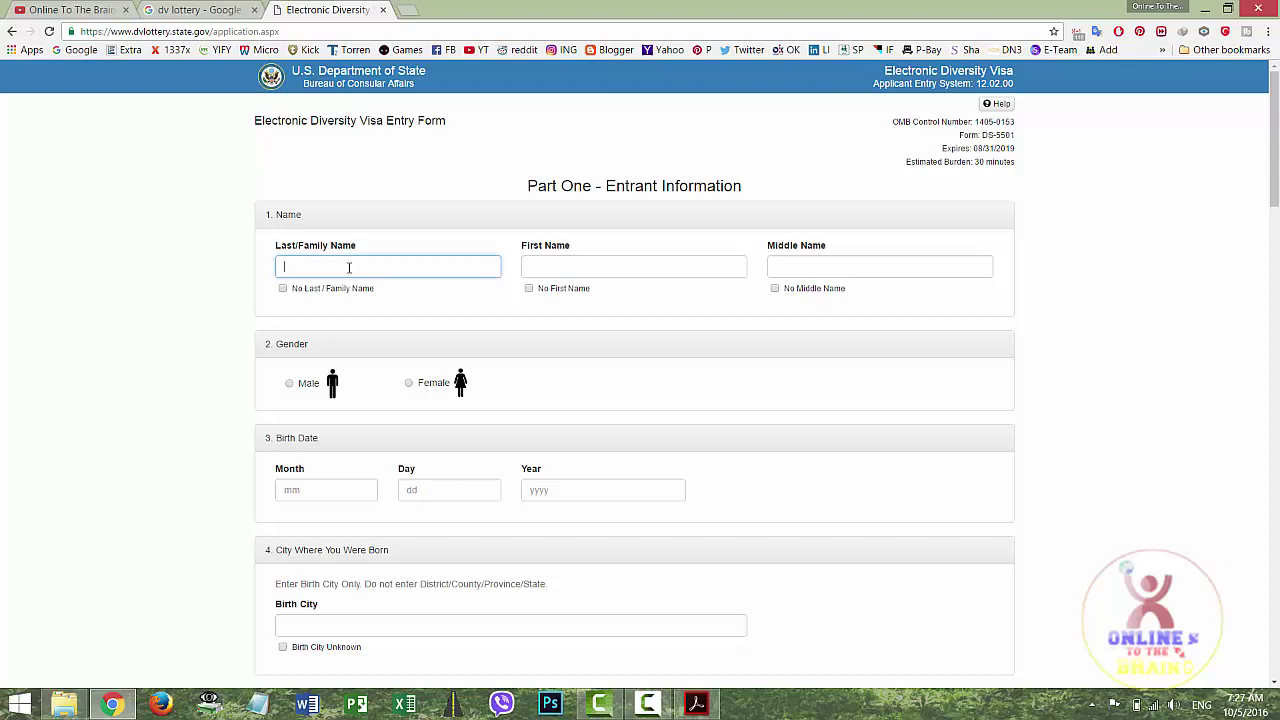
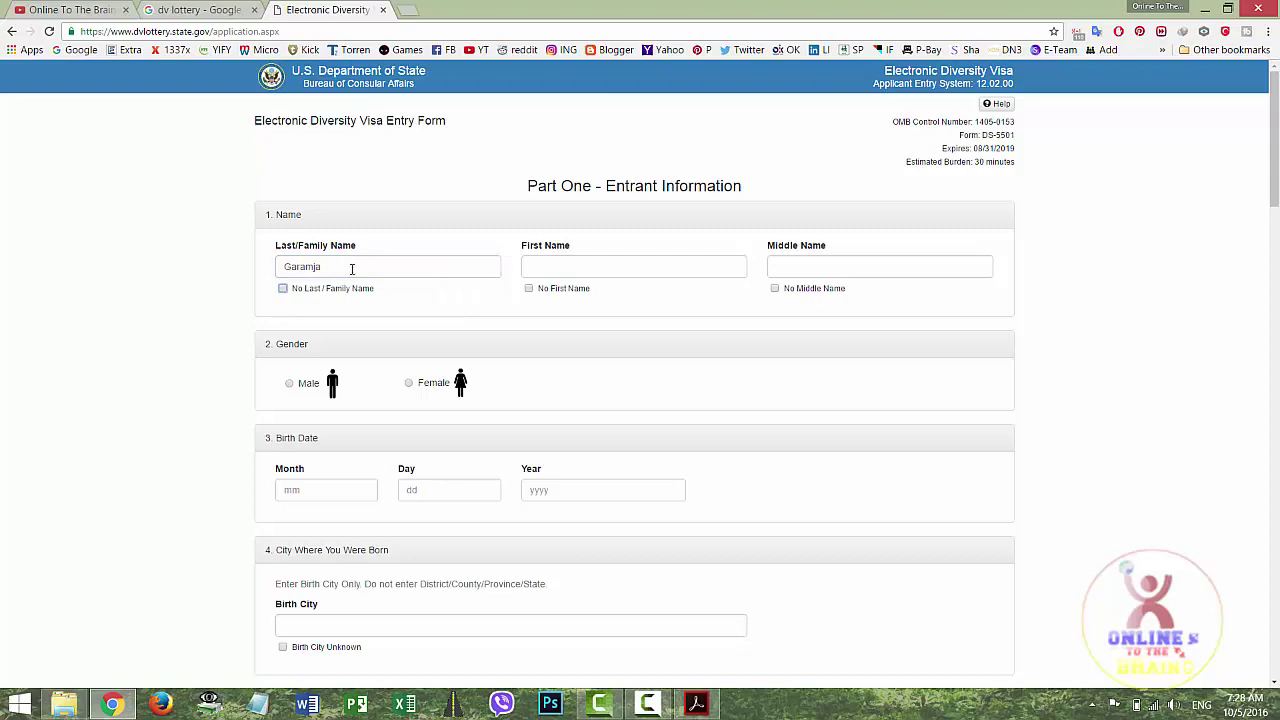
# Enter the entrant's last, first and middle names, correcting the last name, and select gender Male
pyautogui.click(595, 274)
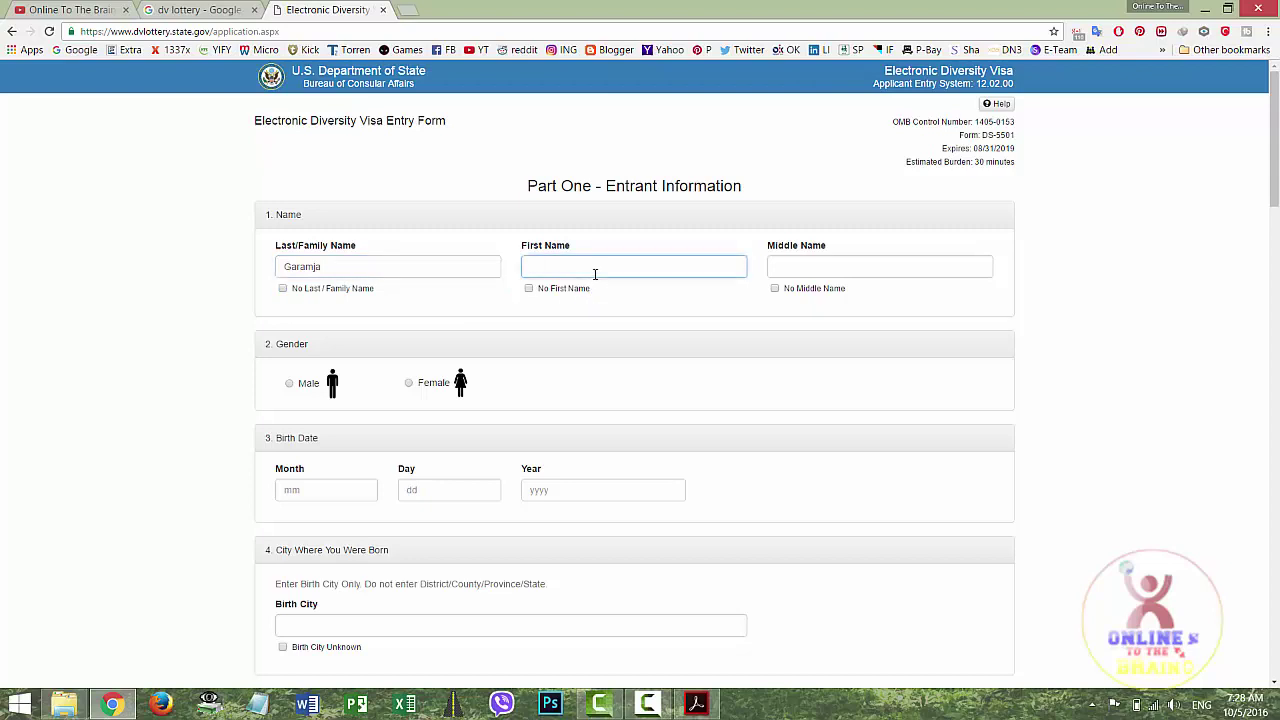
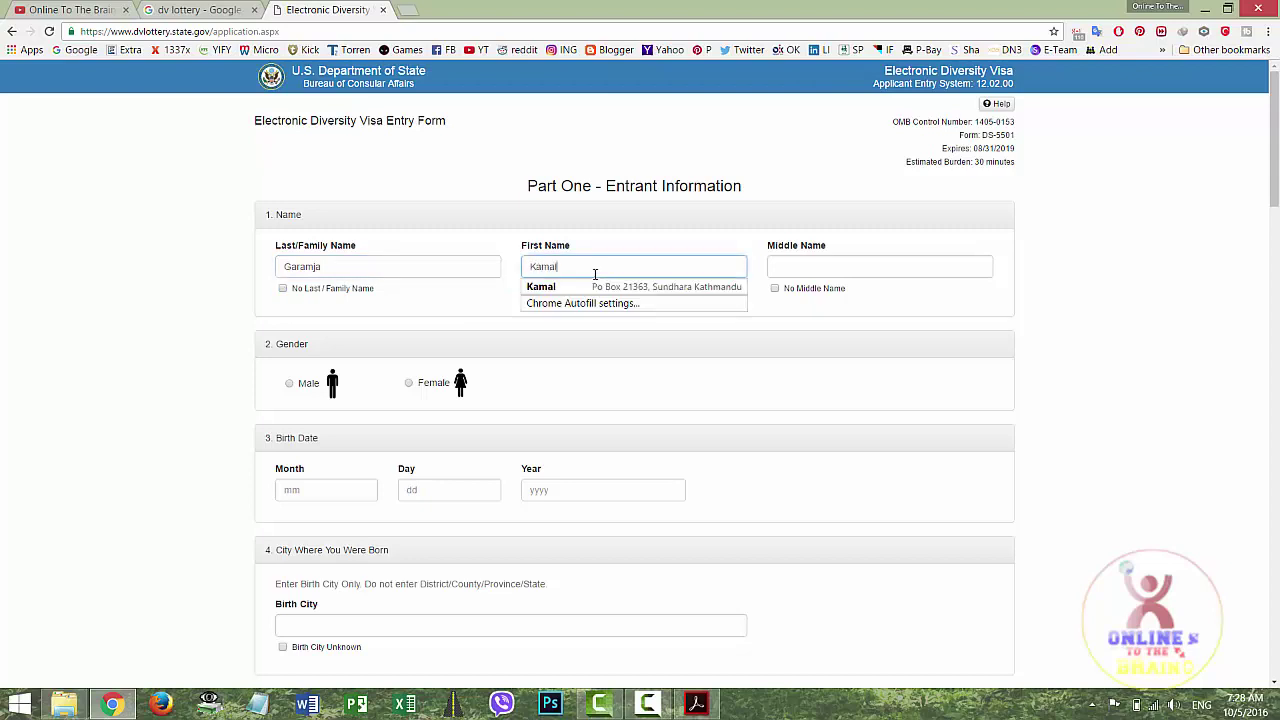
pyautogui.click(798, 268)
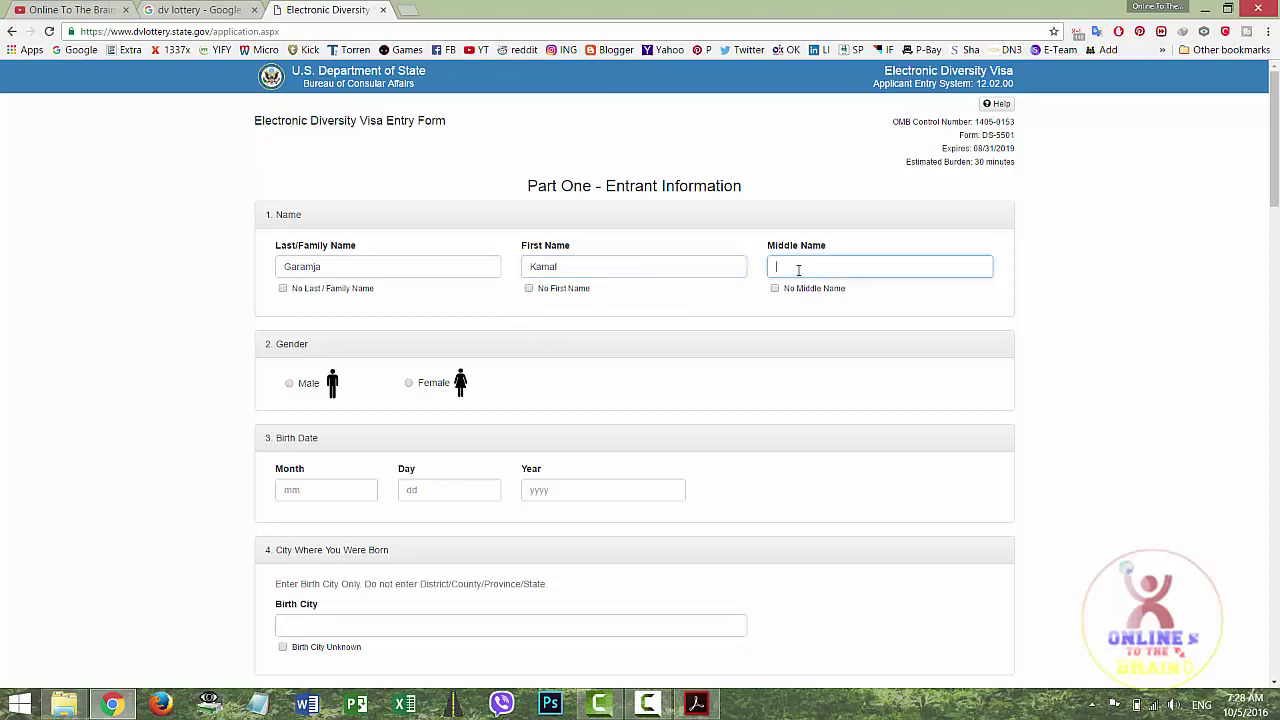
pyautogui.click(291, 385)
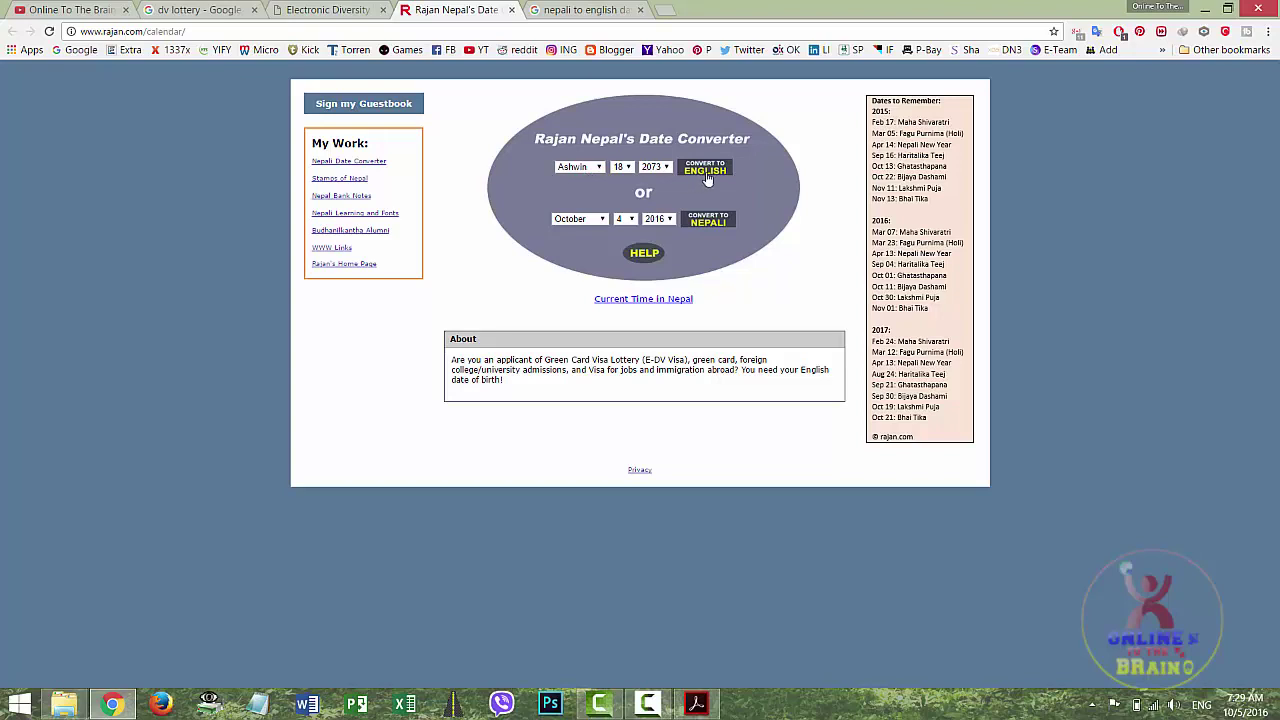
pyautogui.click(591, 168)
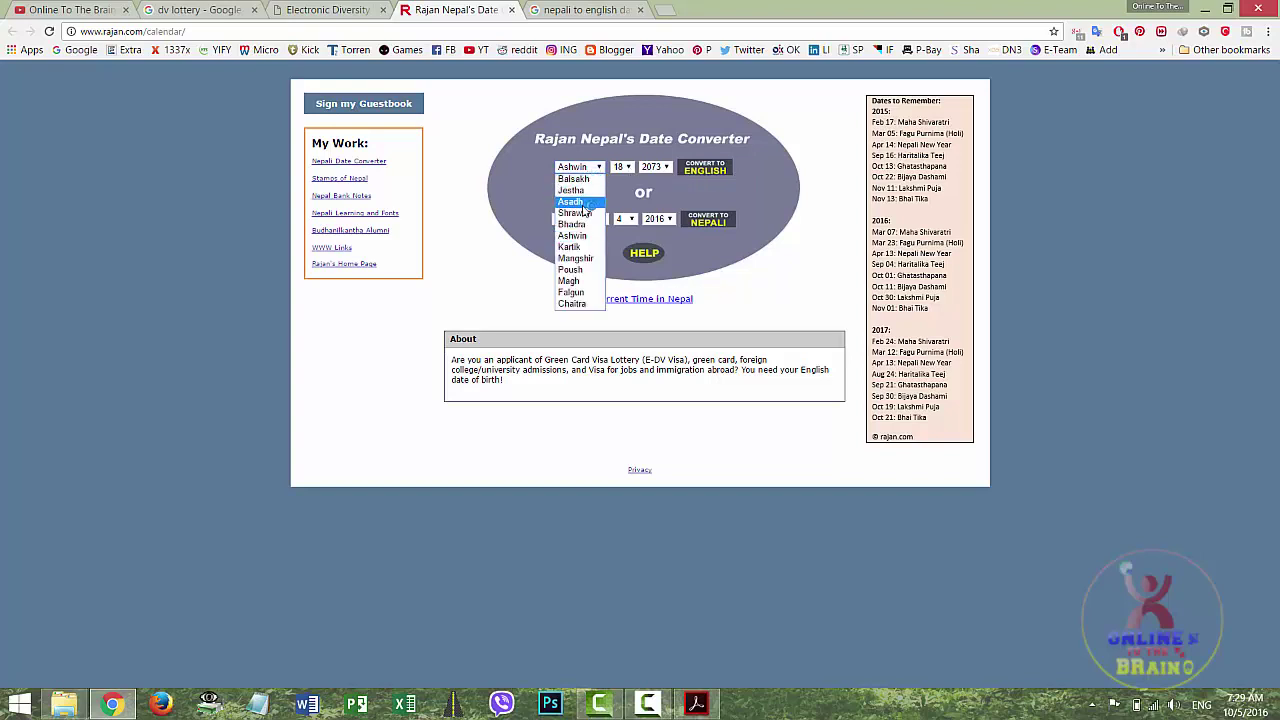
pyautogui.click(587, 214)
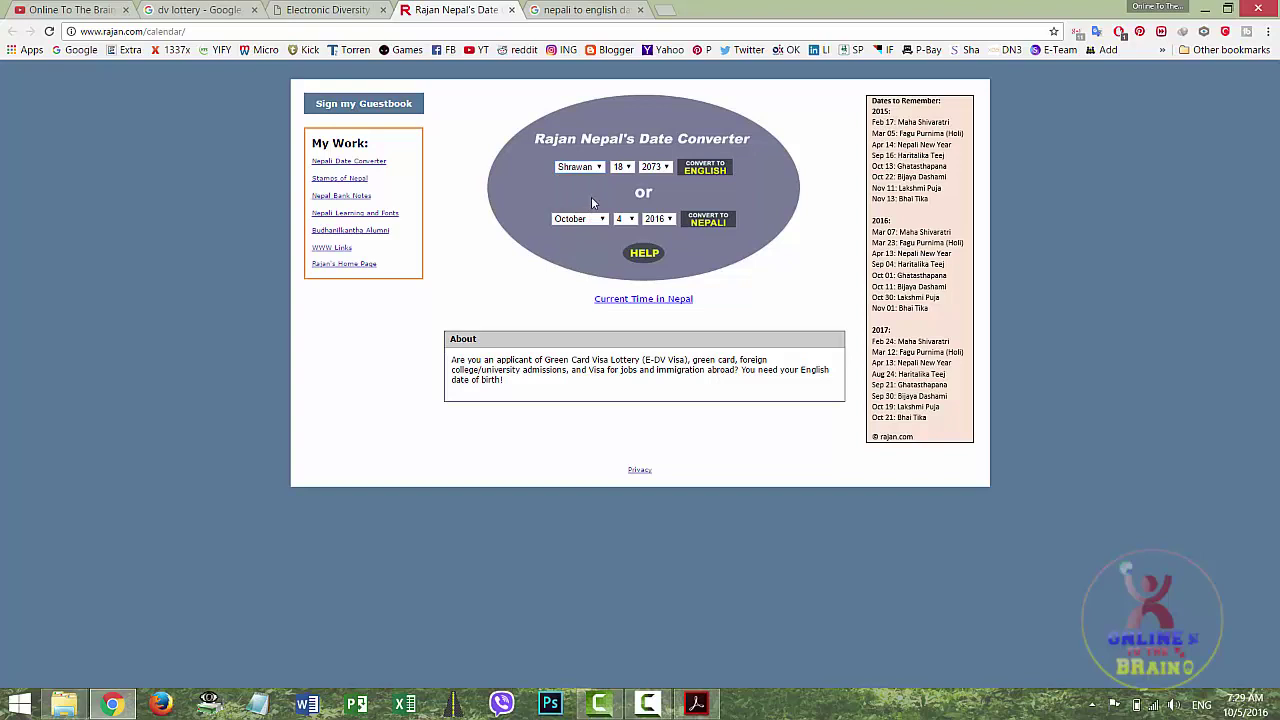
pyautogui.click(620, 168)
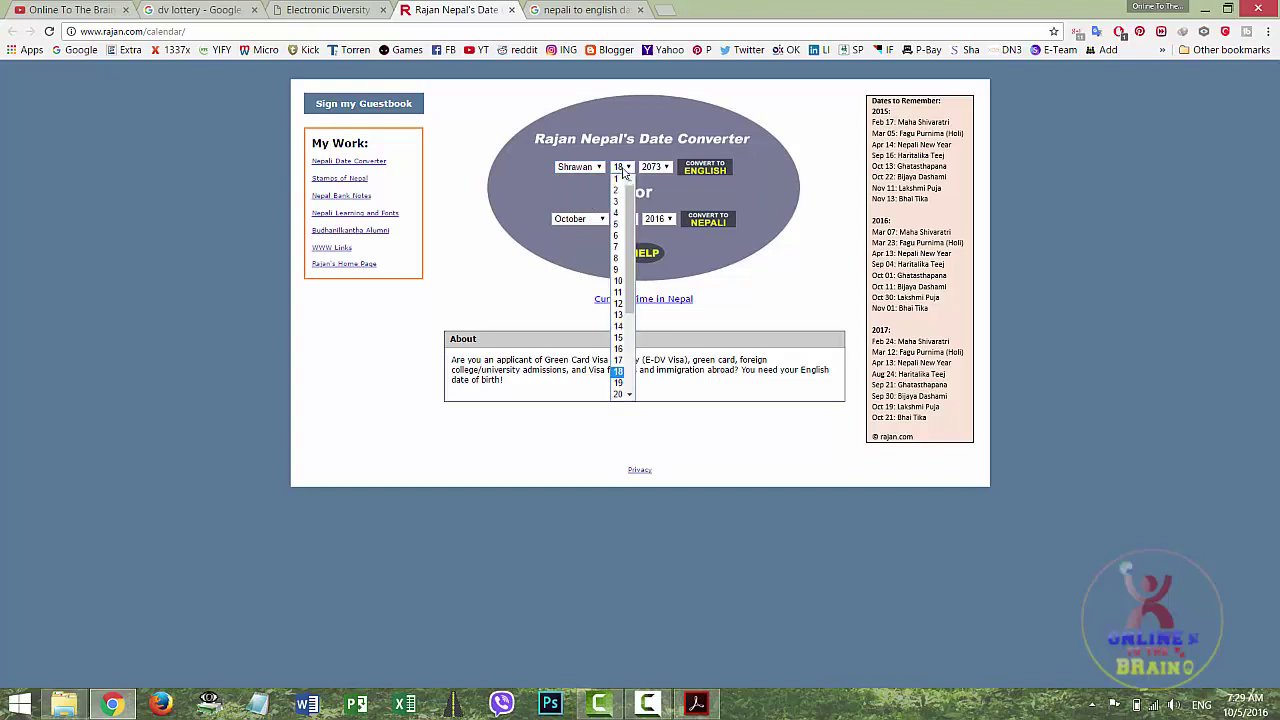
pyautogui.click(618, 224)
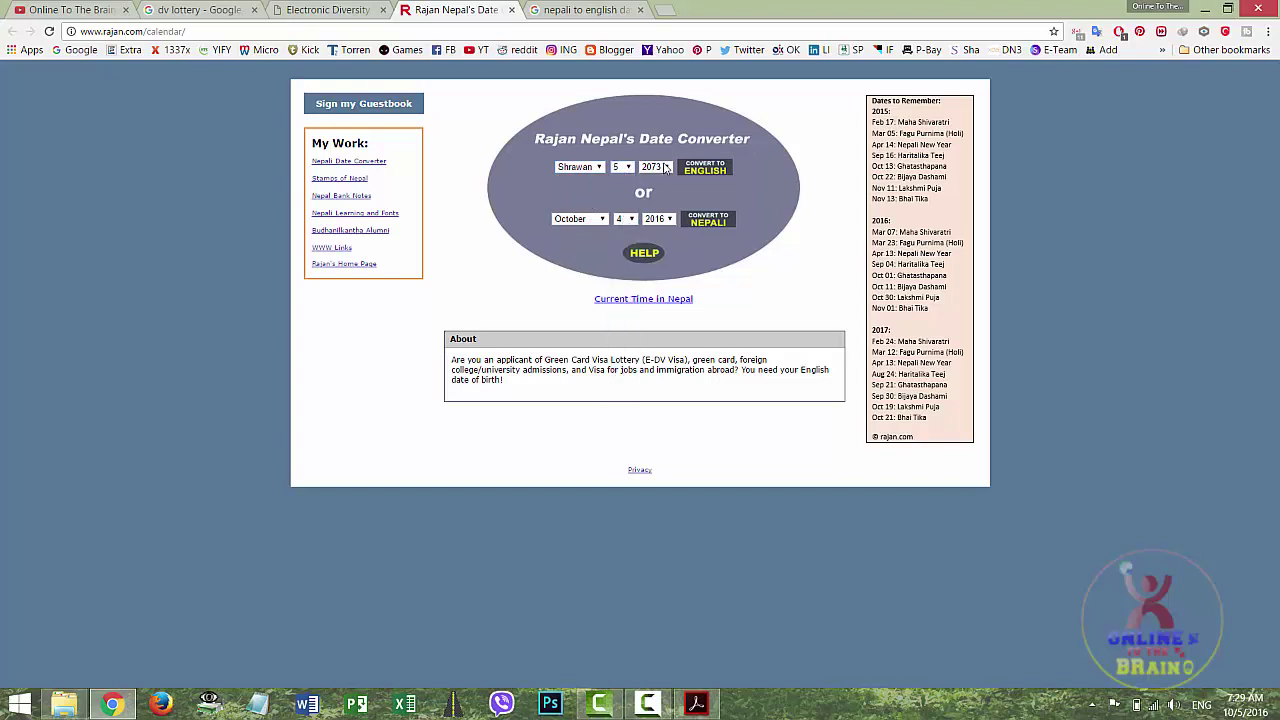
pyautogui.click(658, 167)
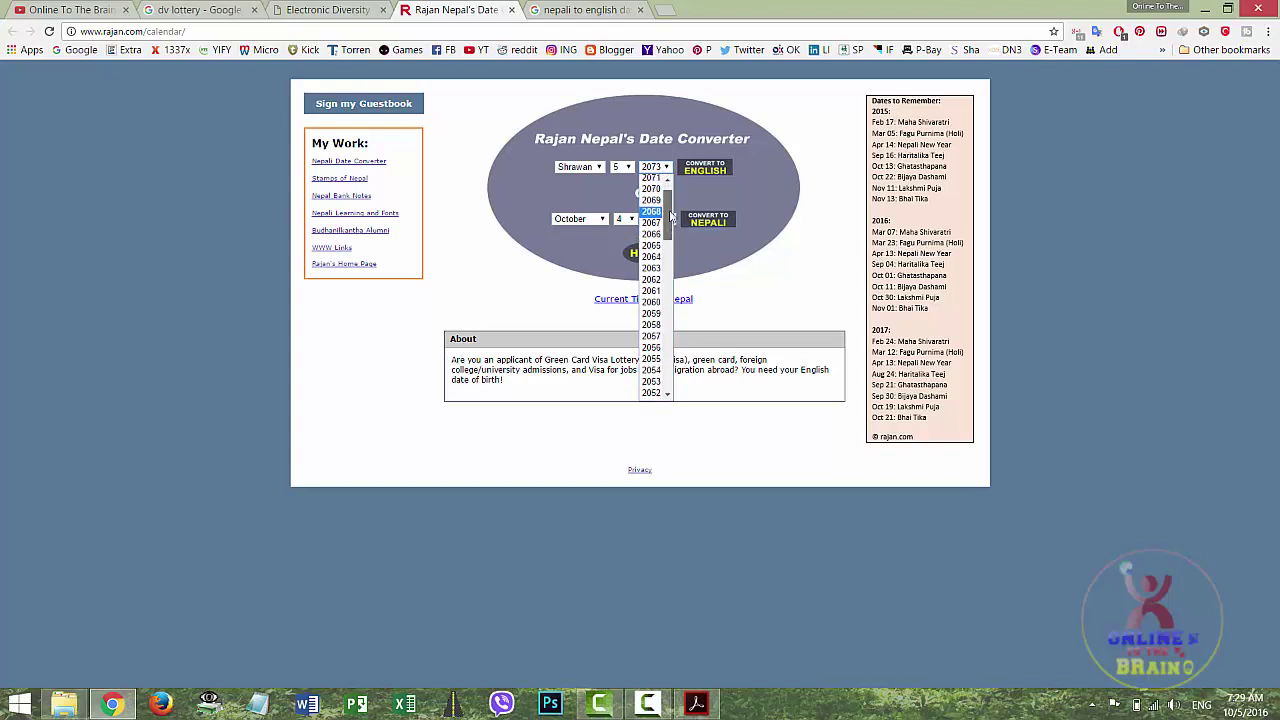
pyautogui.moveTo(669, 195); pyautogui.dragTo(667, 275)
pyautogui.click(658, 265)
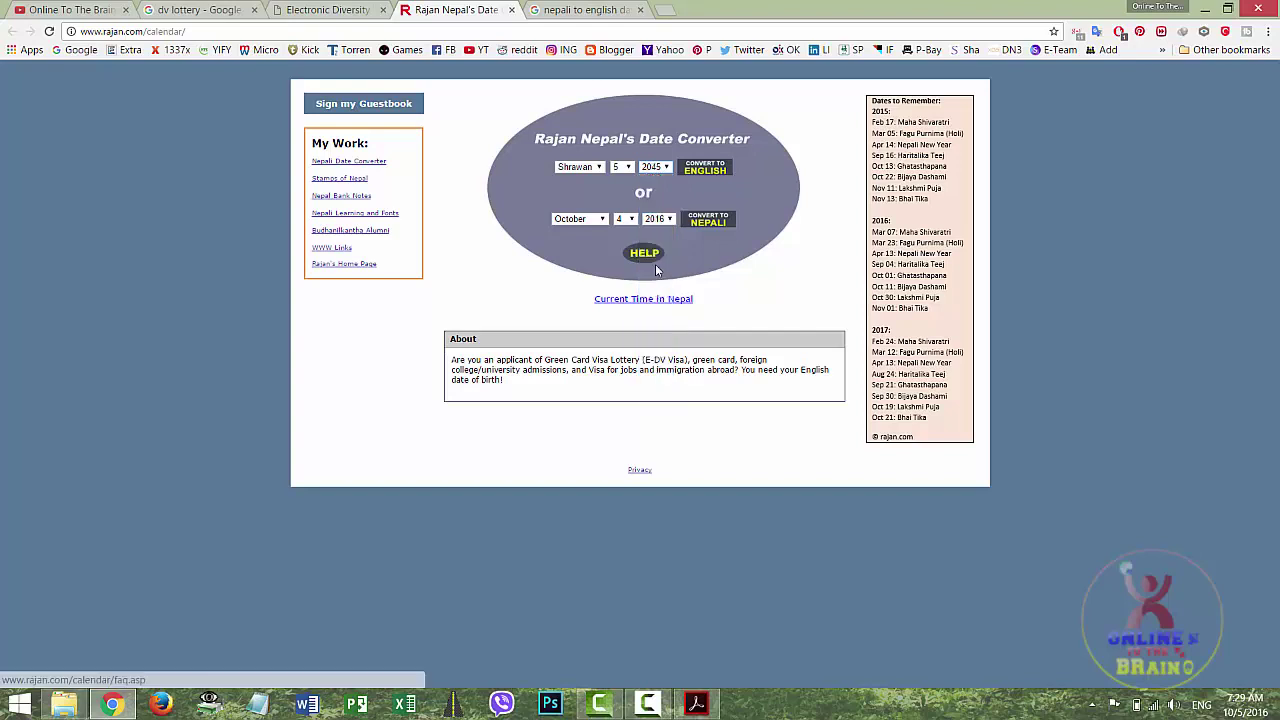
pyautogui.click(706, 170)
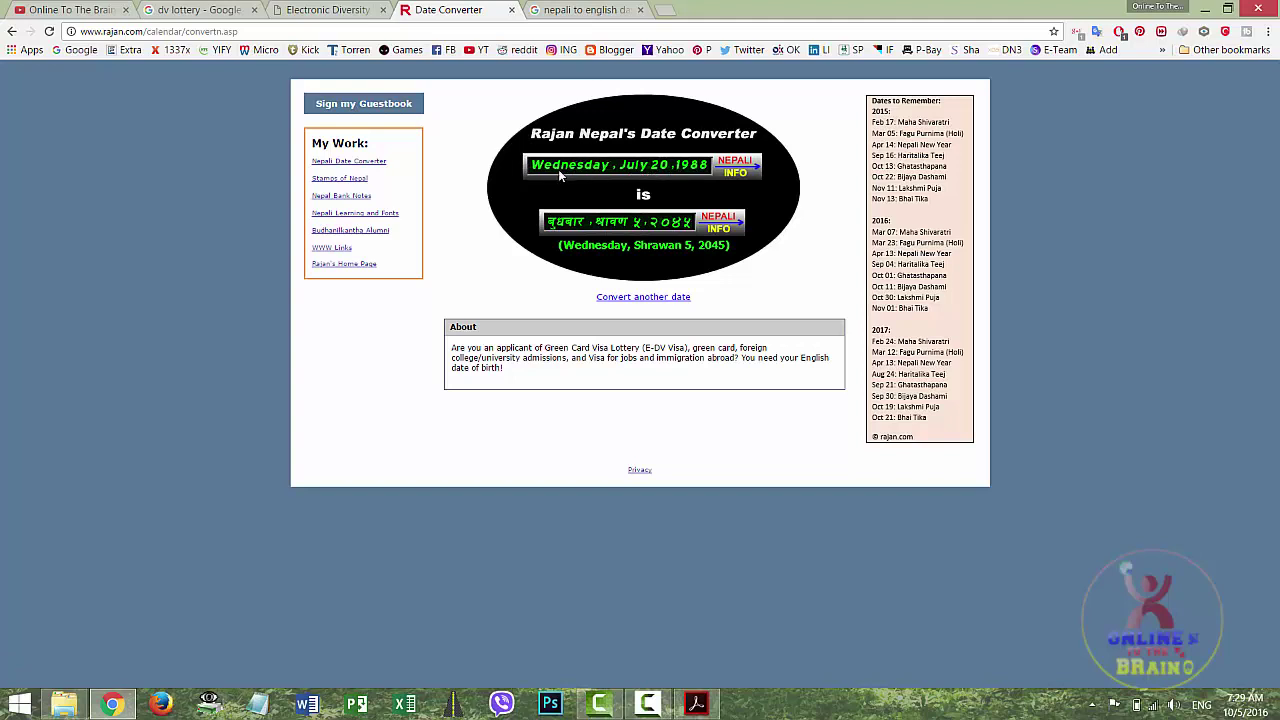
pyautogui.hotkey('ctrl', 'shift', 'Tab')
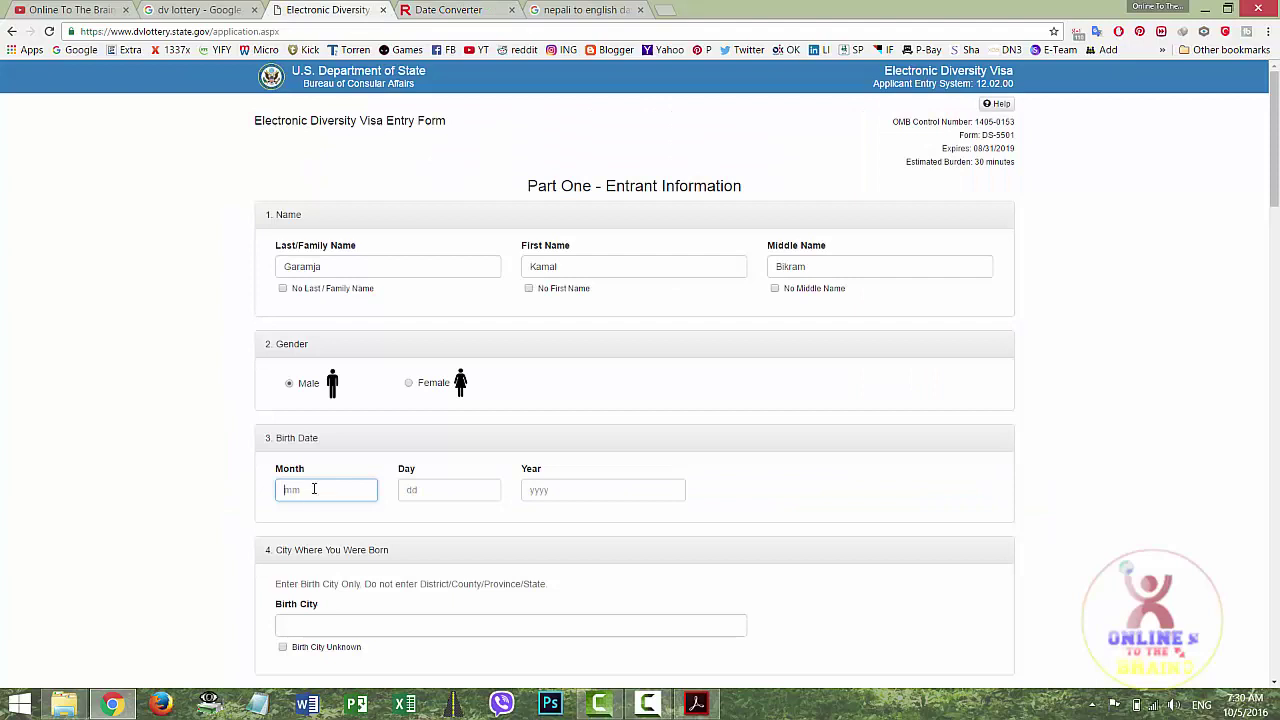
pyautogui.press('Tab')
pyautogui.click(450, 10)
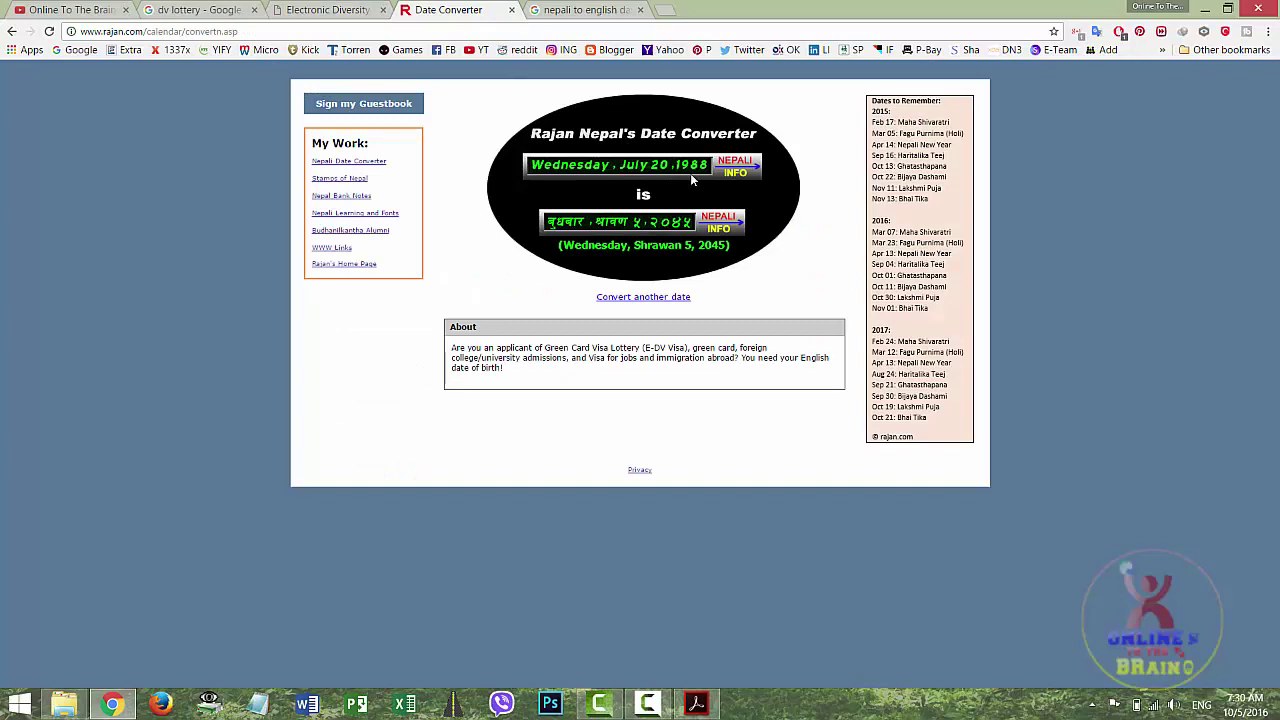
pyautogui.click(370, 10)
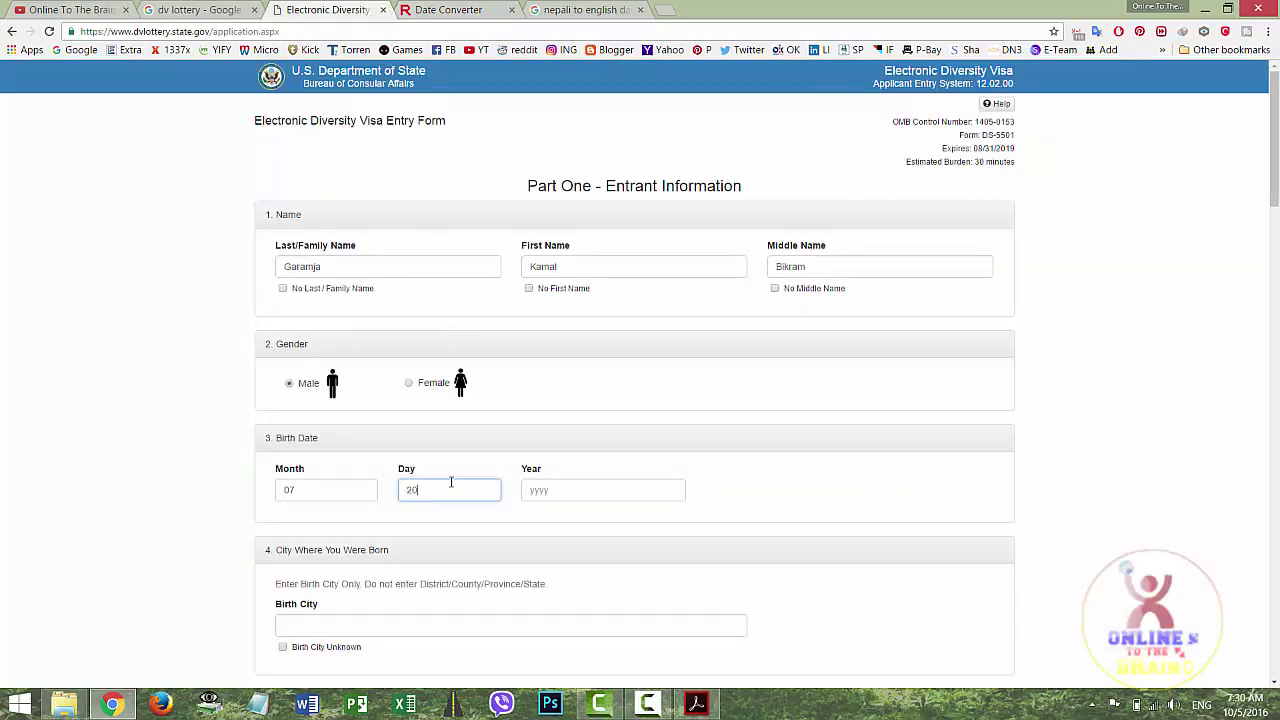
pyautogui.click(568, 497)
# Set the birth city to Palpa and the birth country to Nepal
pyautogui.scroll(-3, 568, 497)
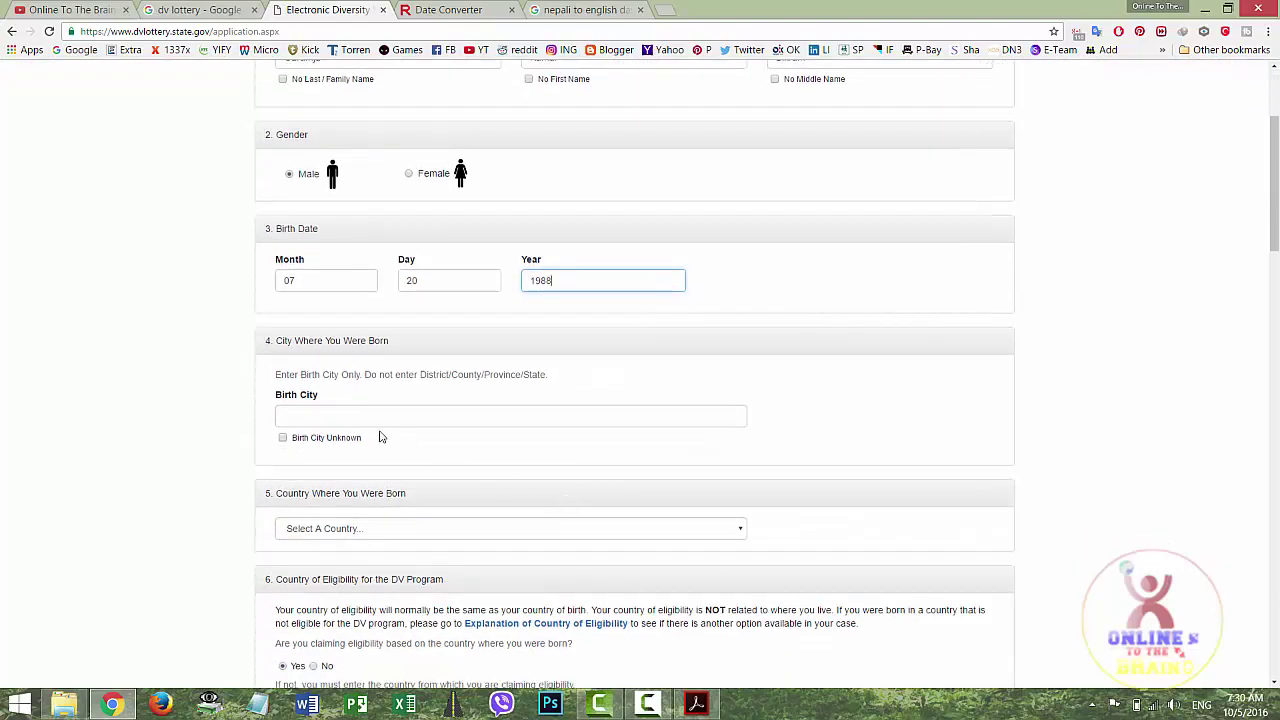
pyautogui.click(374, 421)
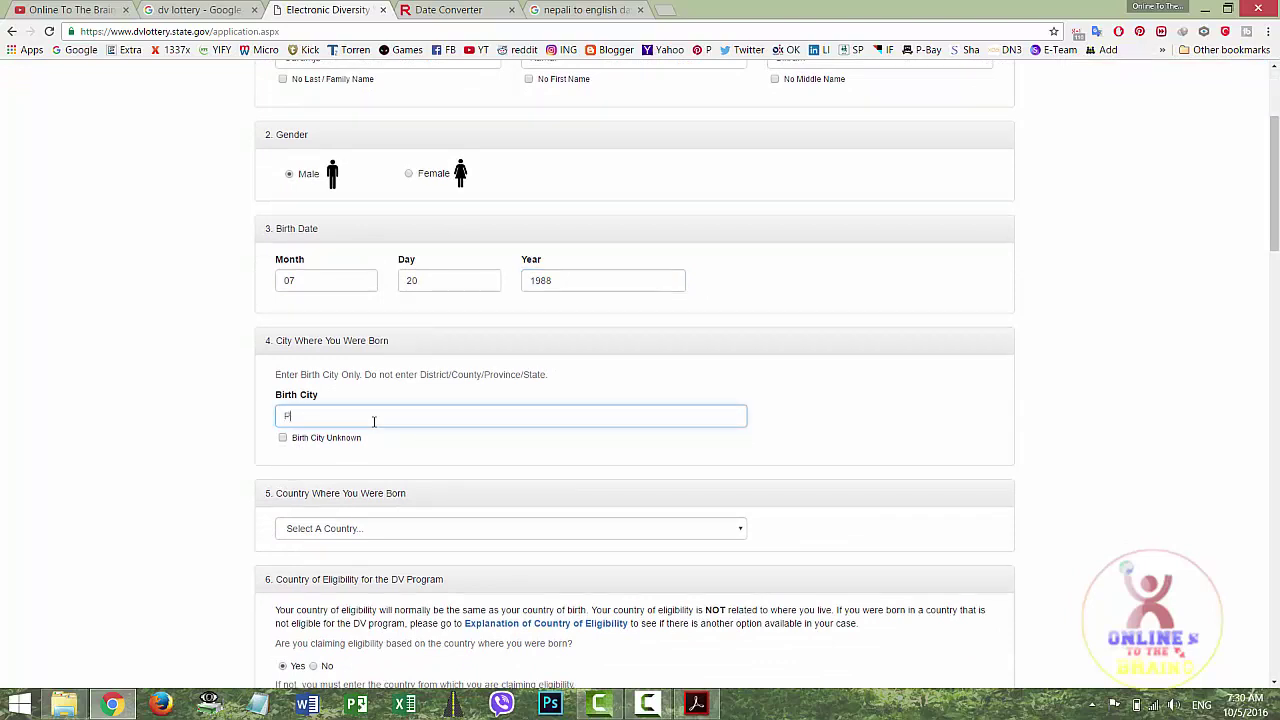
pyautogui.write('Palpa')
pyautogui.scroll(-3, 372, 420)
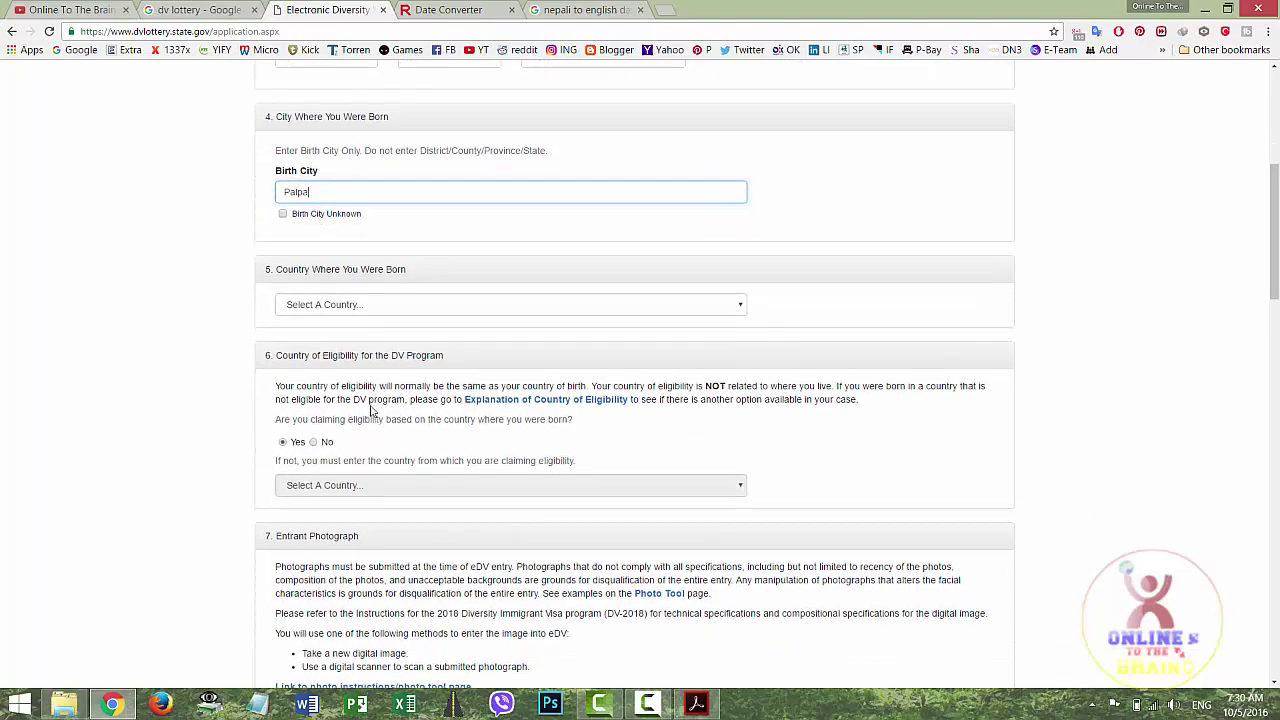
pyautogui.click(379, 312)
pyautogui.press('n')
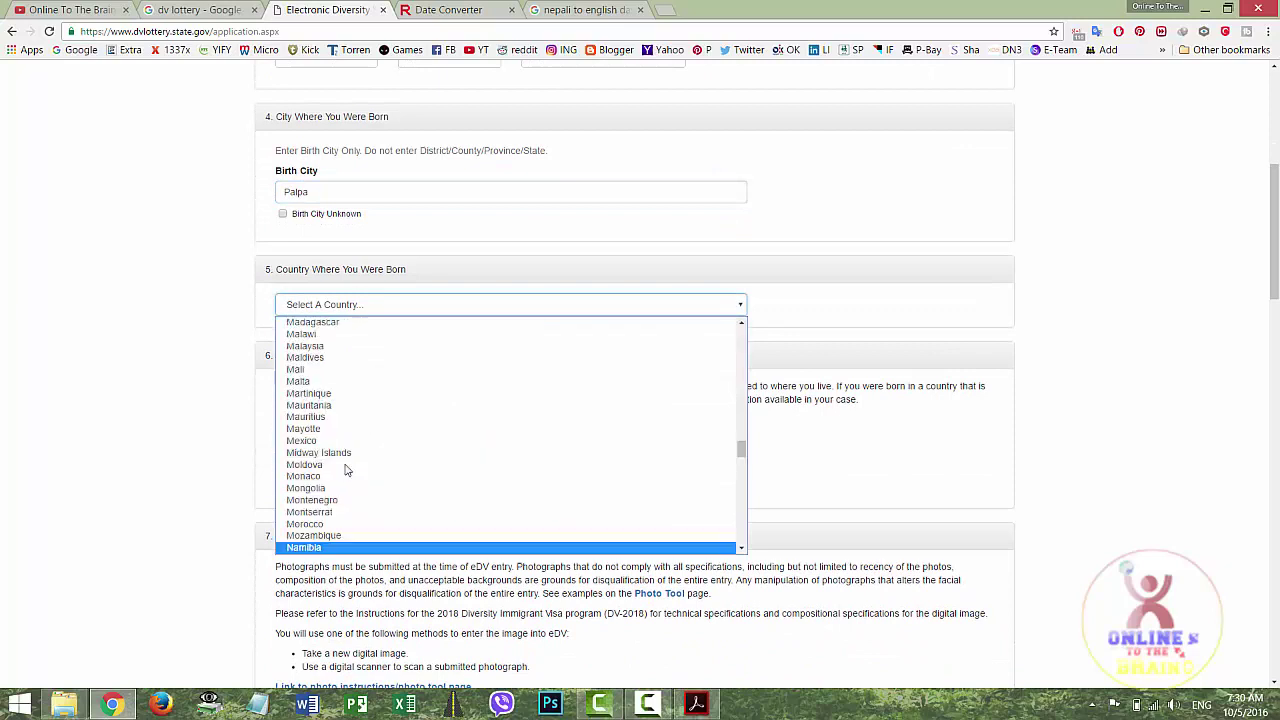
pyautogui.press('Down')
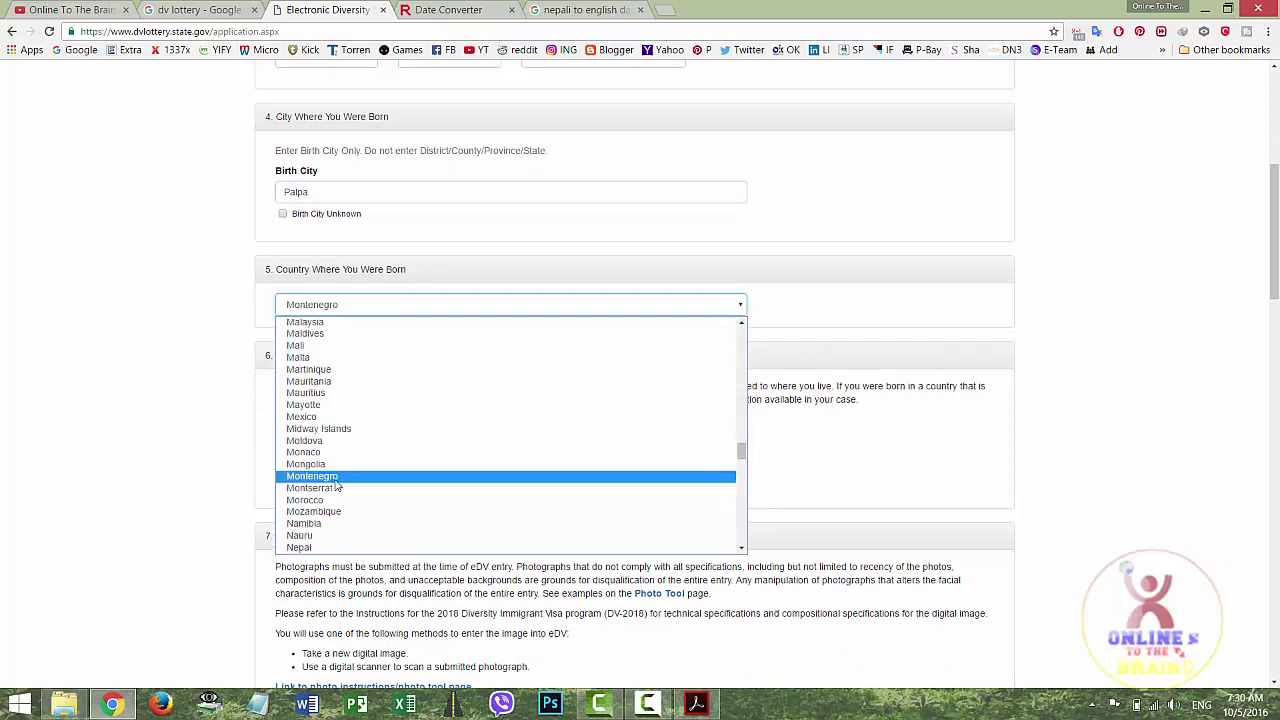
pyautogui.click(303, 549)
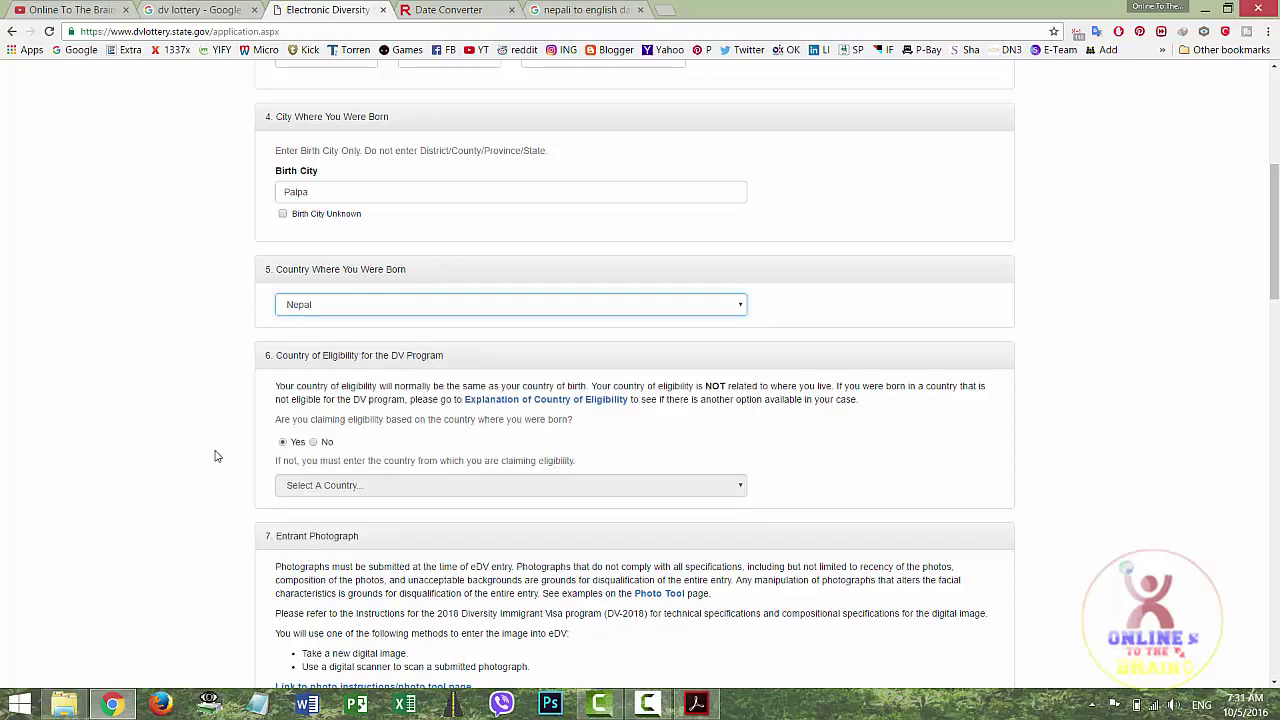
# Attach 'final me.jpg' as the entrant photograph
pyautogui.scroll(-1, 216, 456)
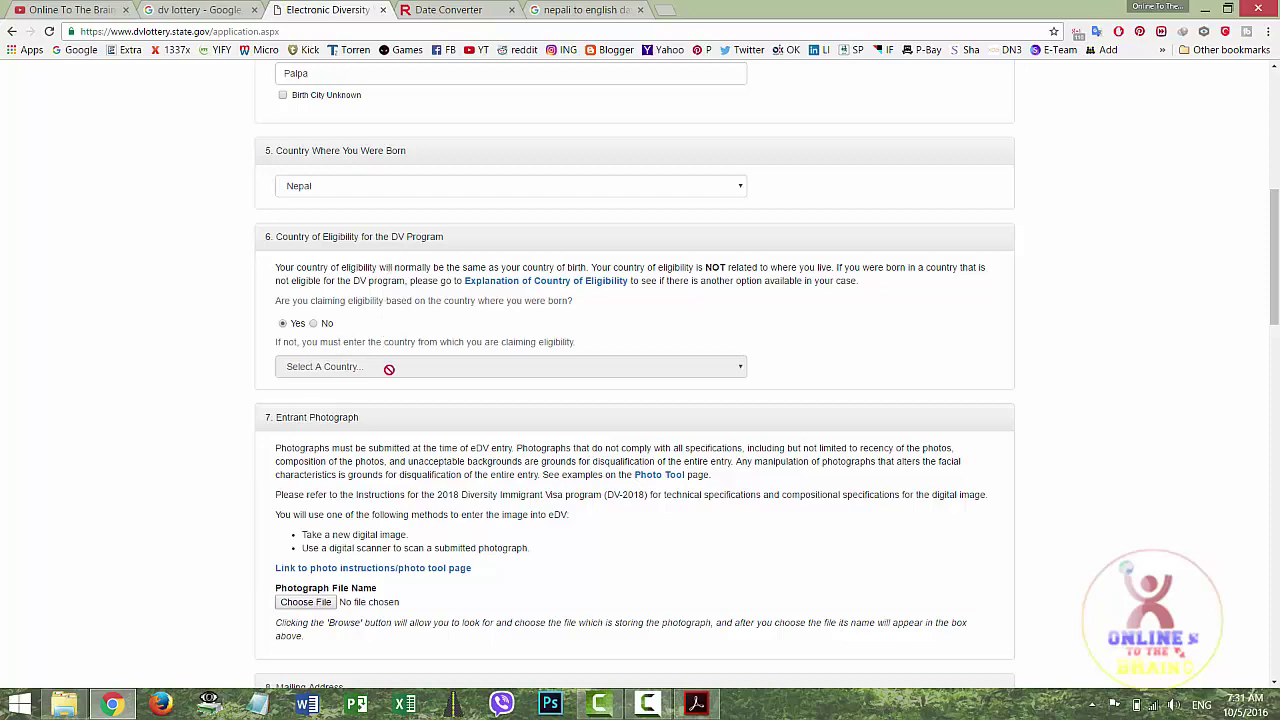
pyautogui.scroll(-1, 221, 377)
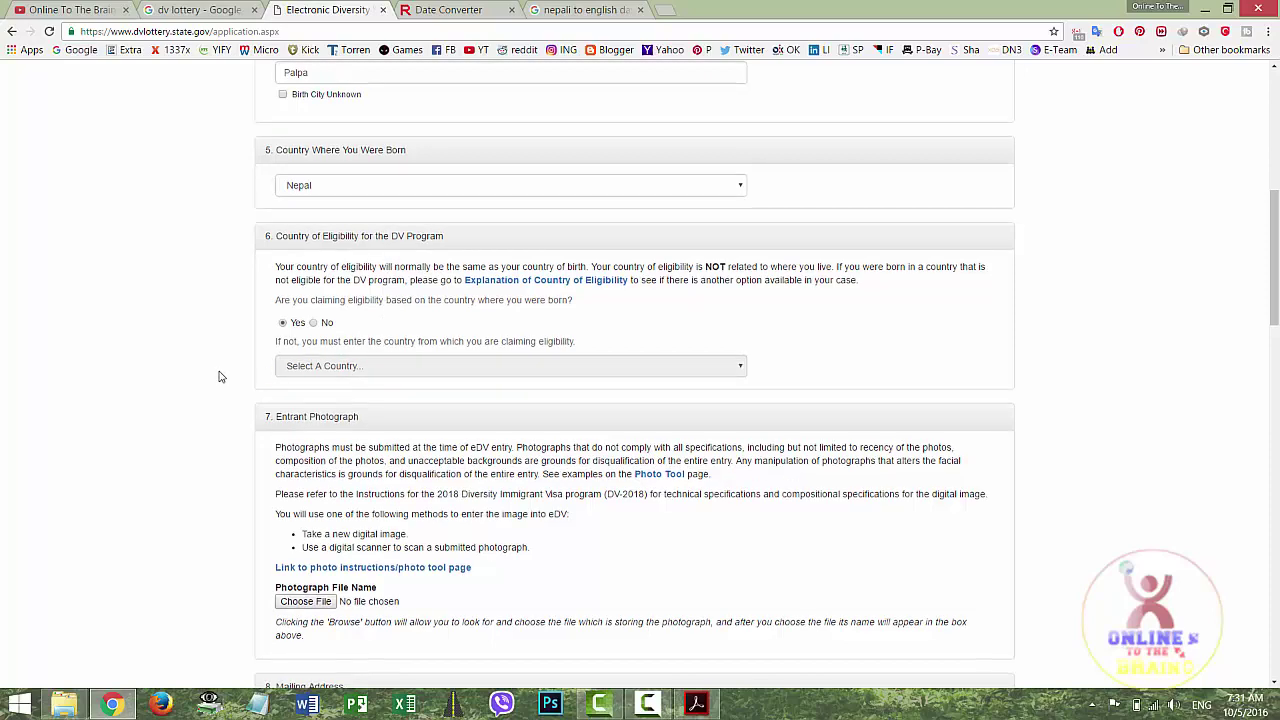
pyautogui.scroll(-1, 221, 377)
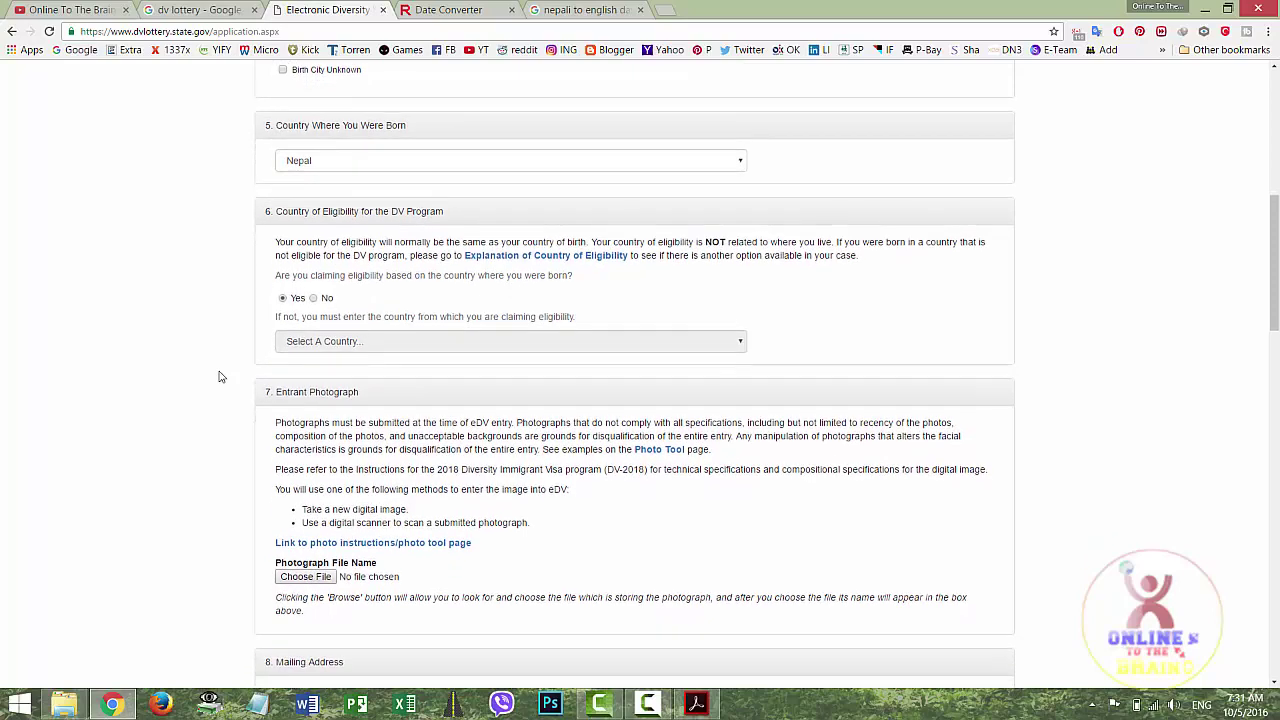
pyautogui.scroll(-2, 221, 377)
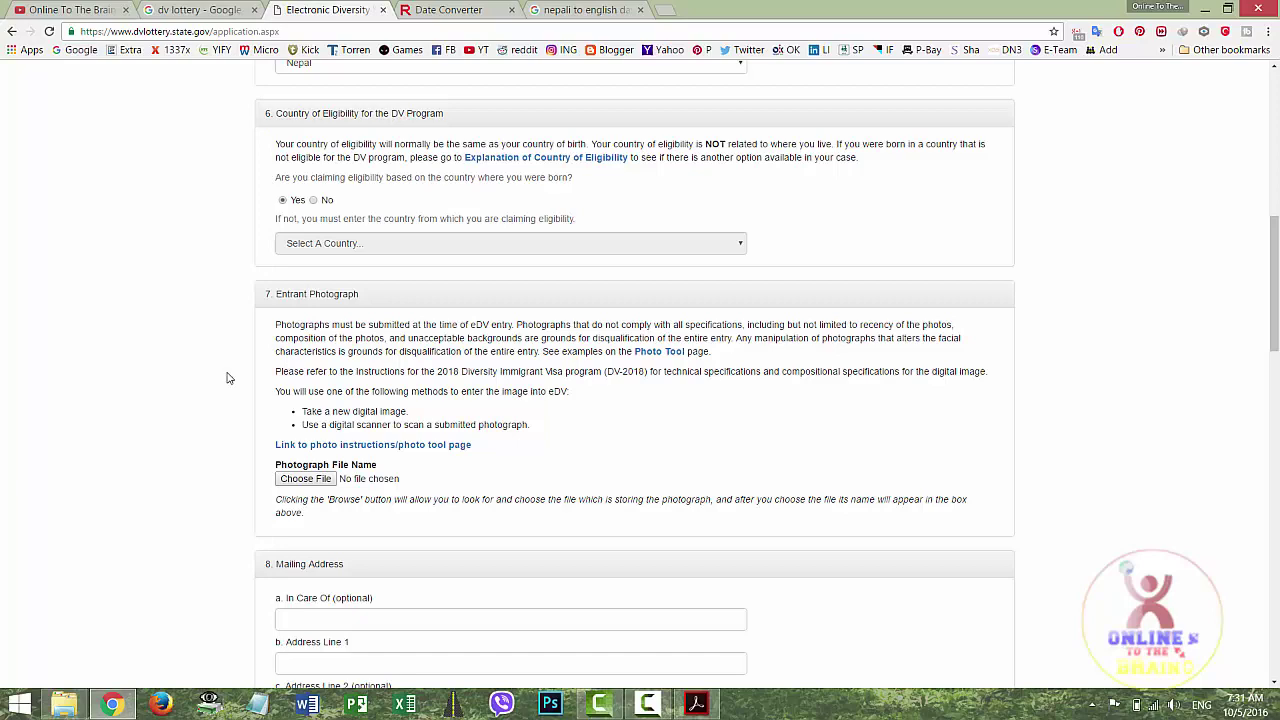
pyautogui.scroll(-1, 226, 389)
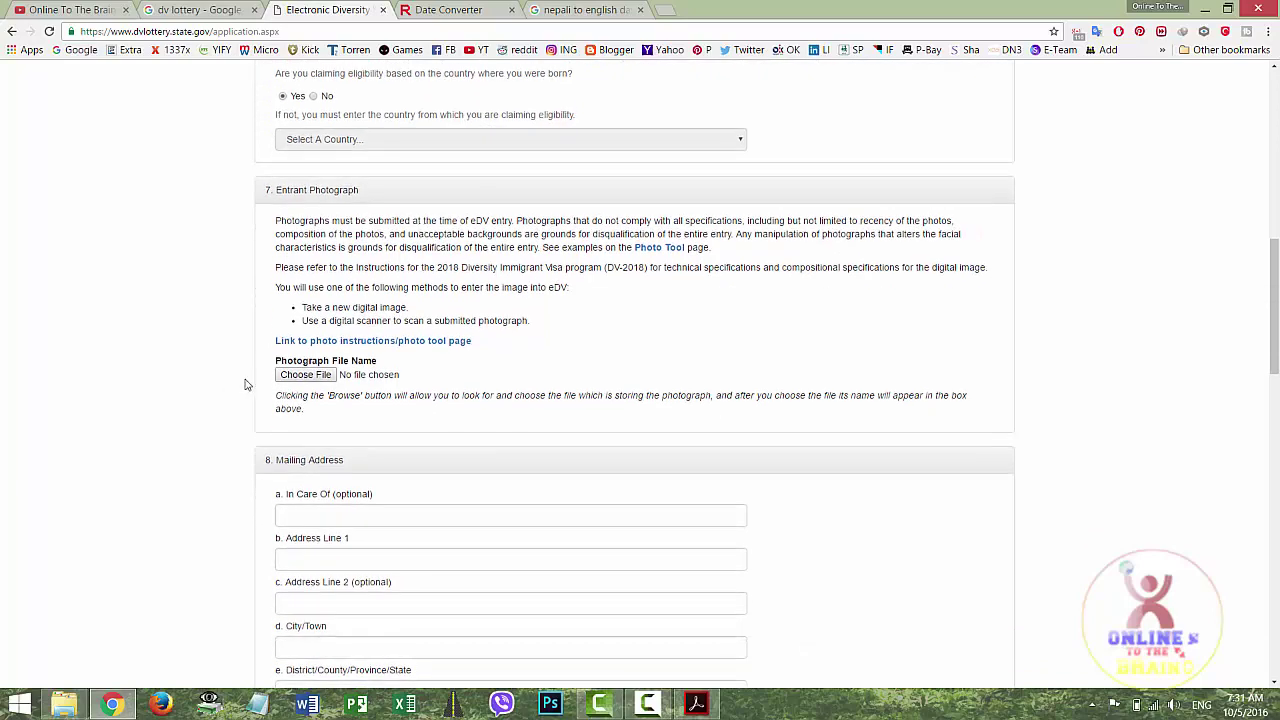
pyautogui.click(320, 380)
pyautogui.click(307, 145)
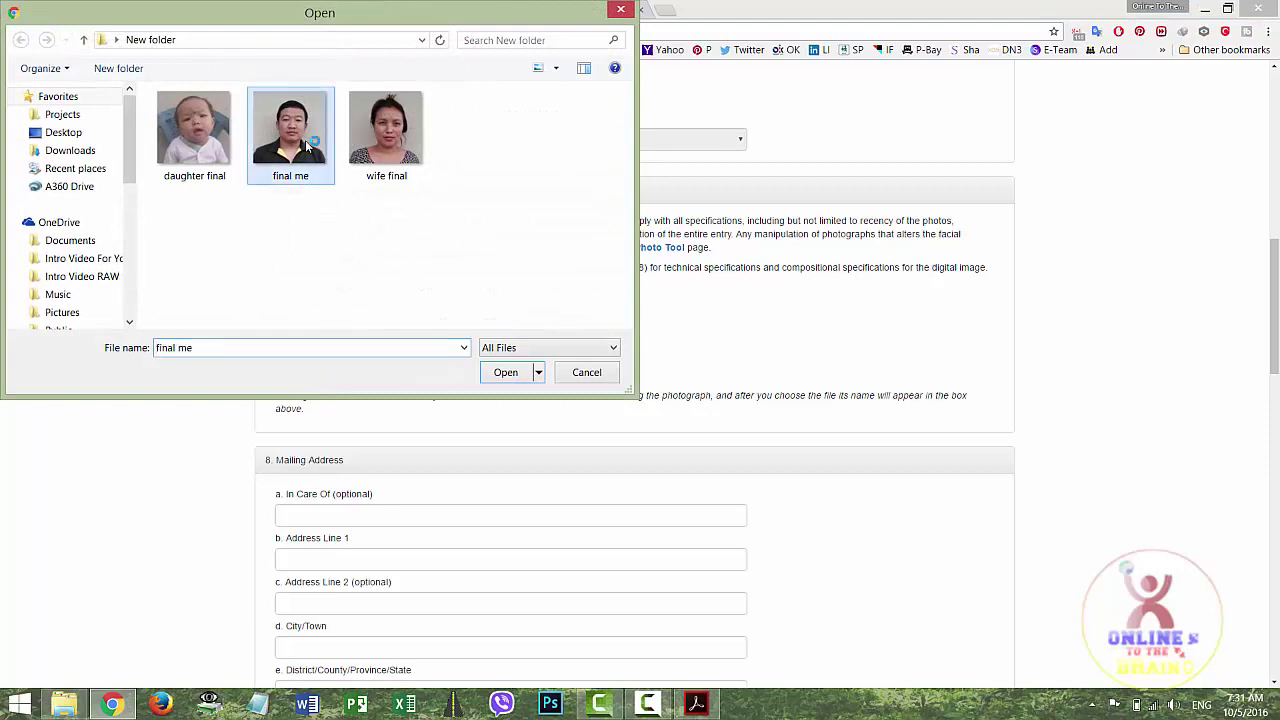
pyautogui.click(505, 373)
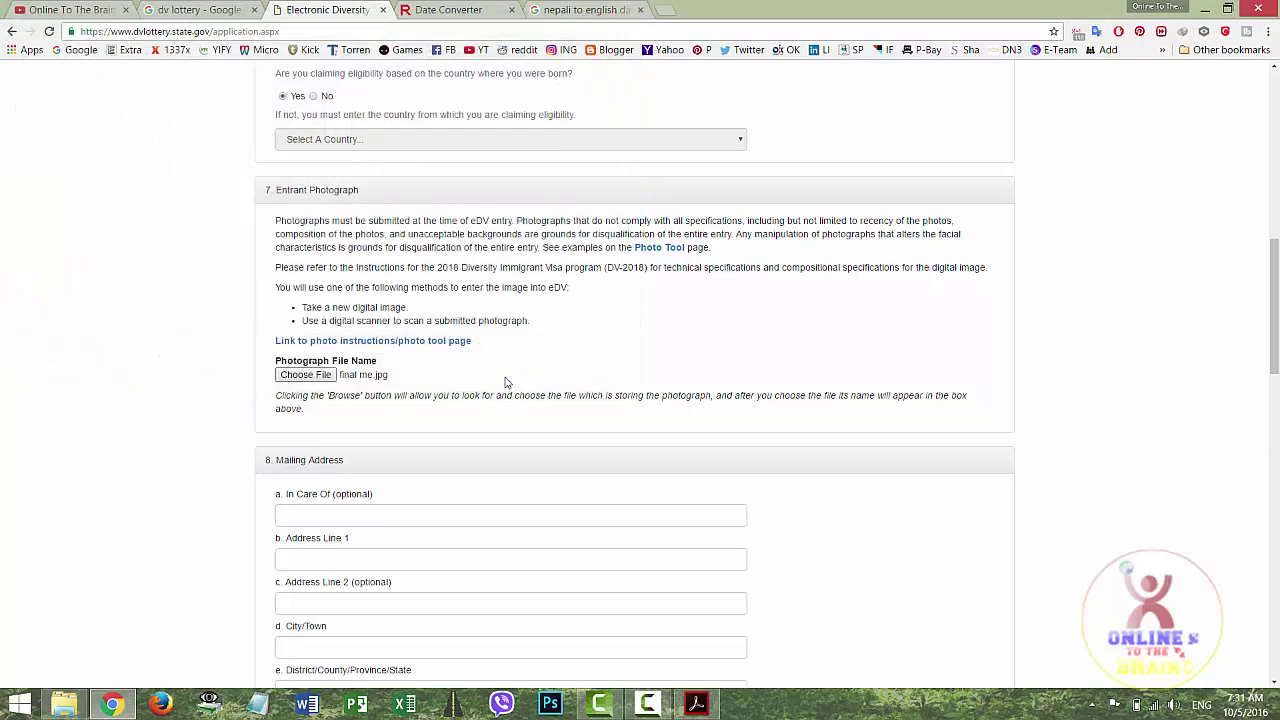
pyautogui.scroll(-3, 490, 388)
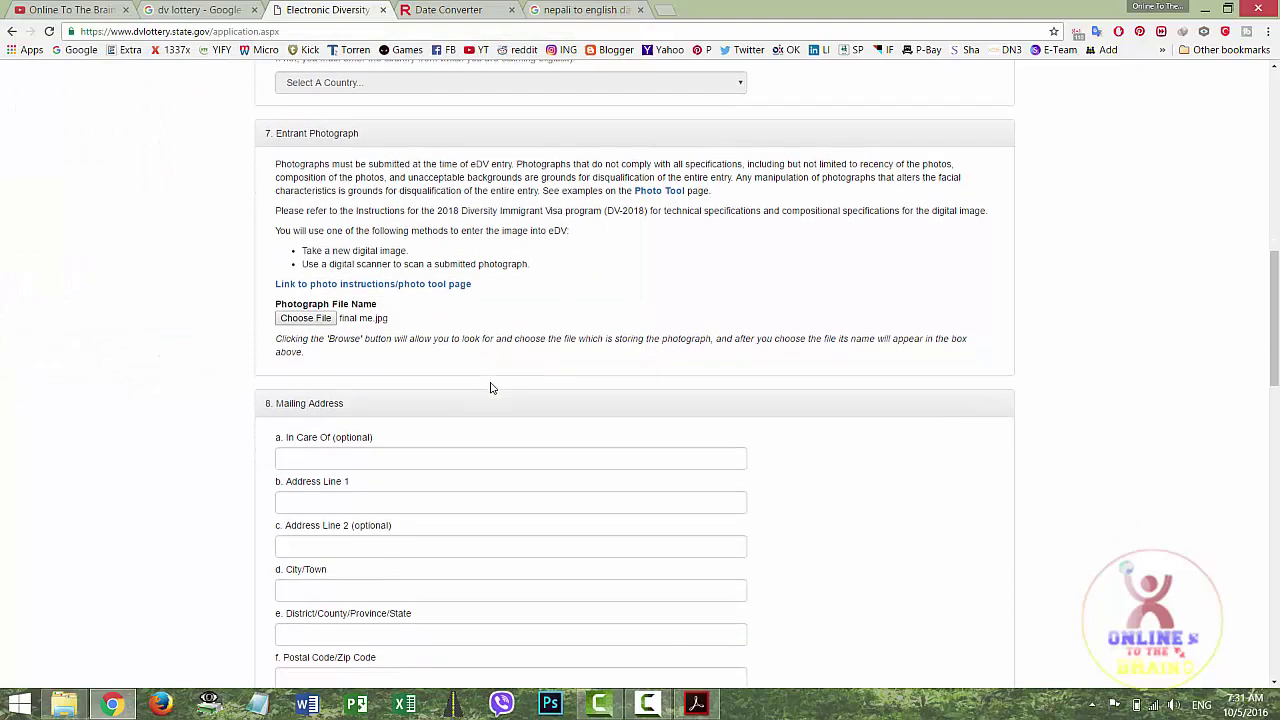
# Fill the mailing address line 1, City/Town Palpa and District Palpa, then open a new tab
pyautogui.scroll(-3, 490, 388)
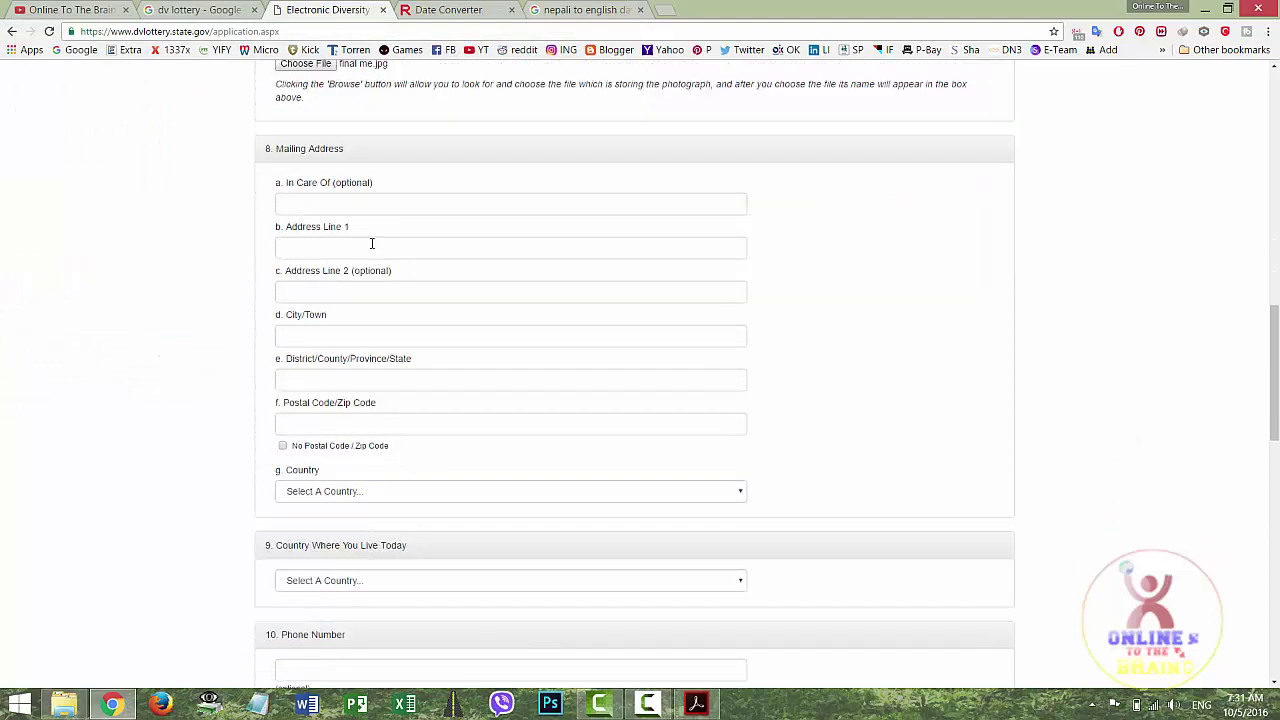
pyautogui.click(376, 249)
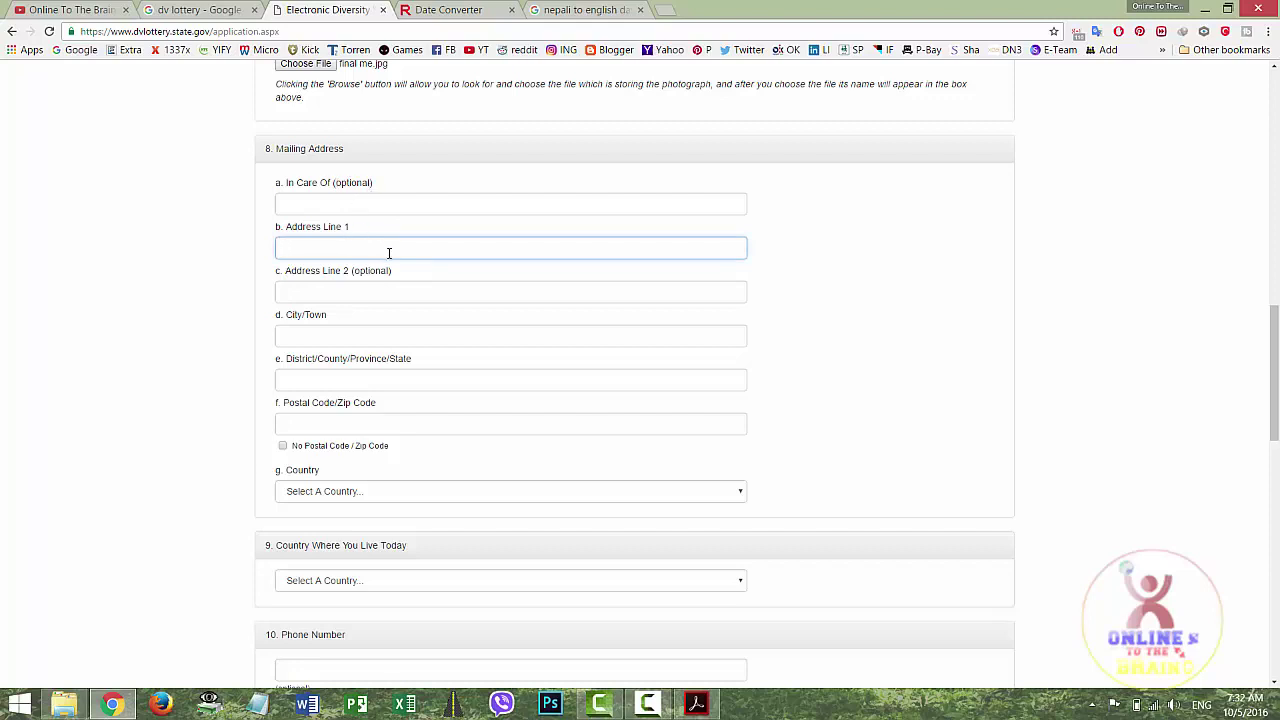
pyautogui.click(392, 292)
pyautogui.click(356, 336)
pyautogui.write('Pa')
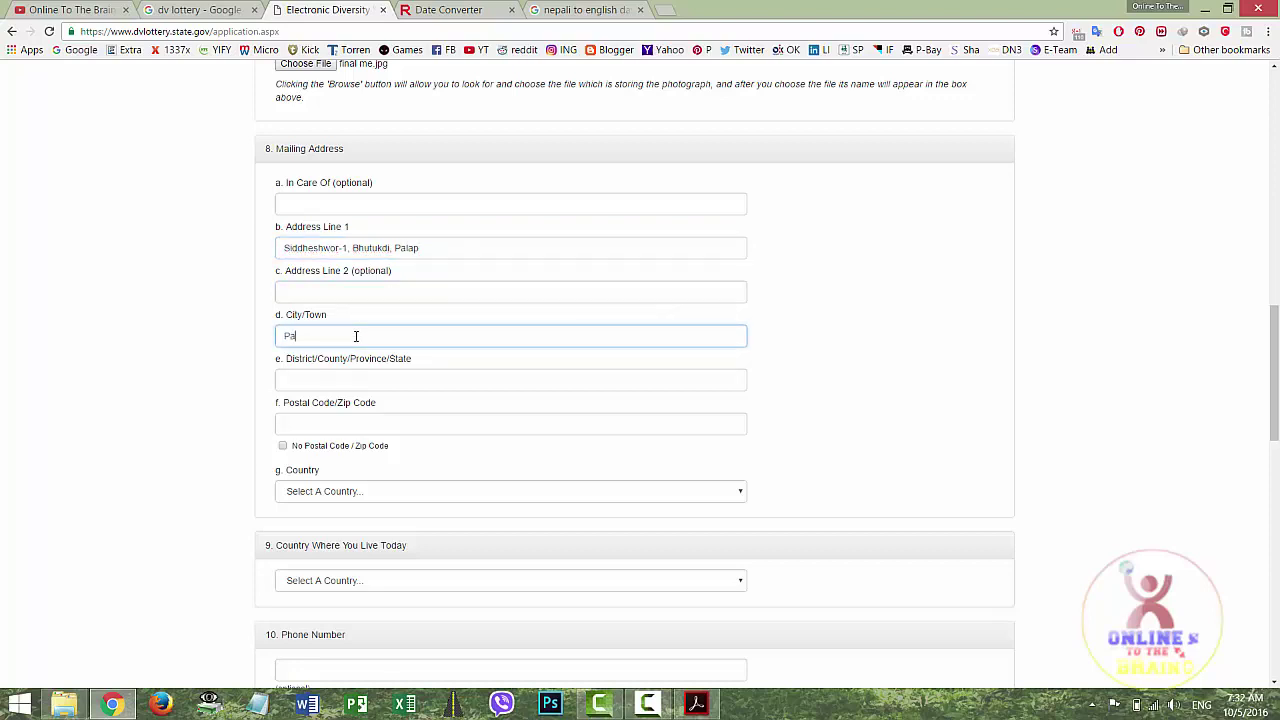
pyautogui.write('lpa')
pyautogui.click(355, 378)
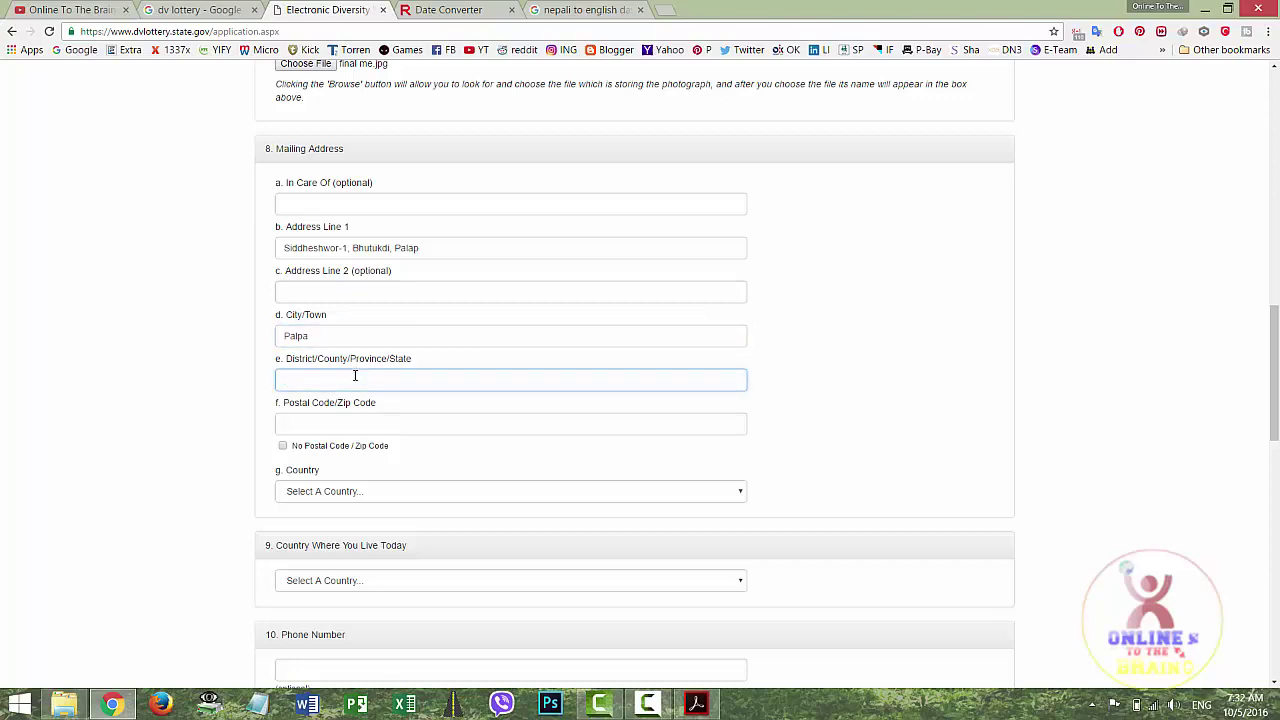
pyautogui.write('Palpa')
pyautogui.scroll(-1, 355, 378)
pyautogui.press('Tab')
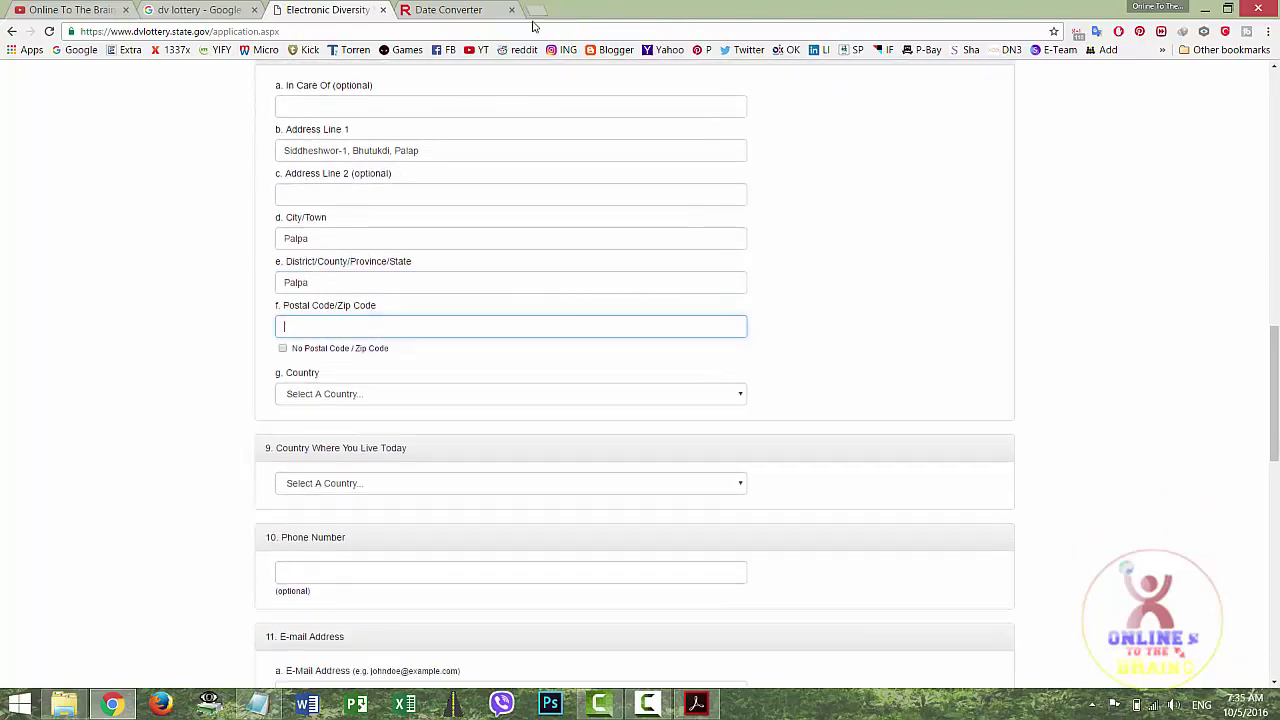
pyautogui.click(537, 11)
# Search Google for 'Zip code of kathmandu' and copy the 44600 result
pyautogui.click(484, 258)
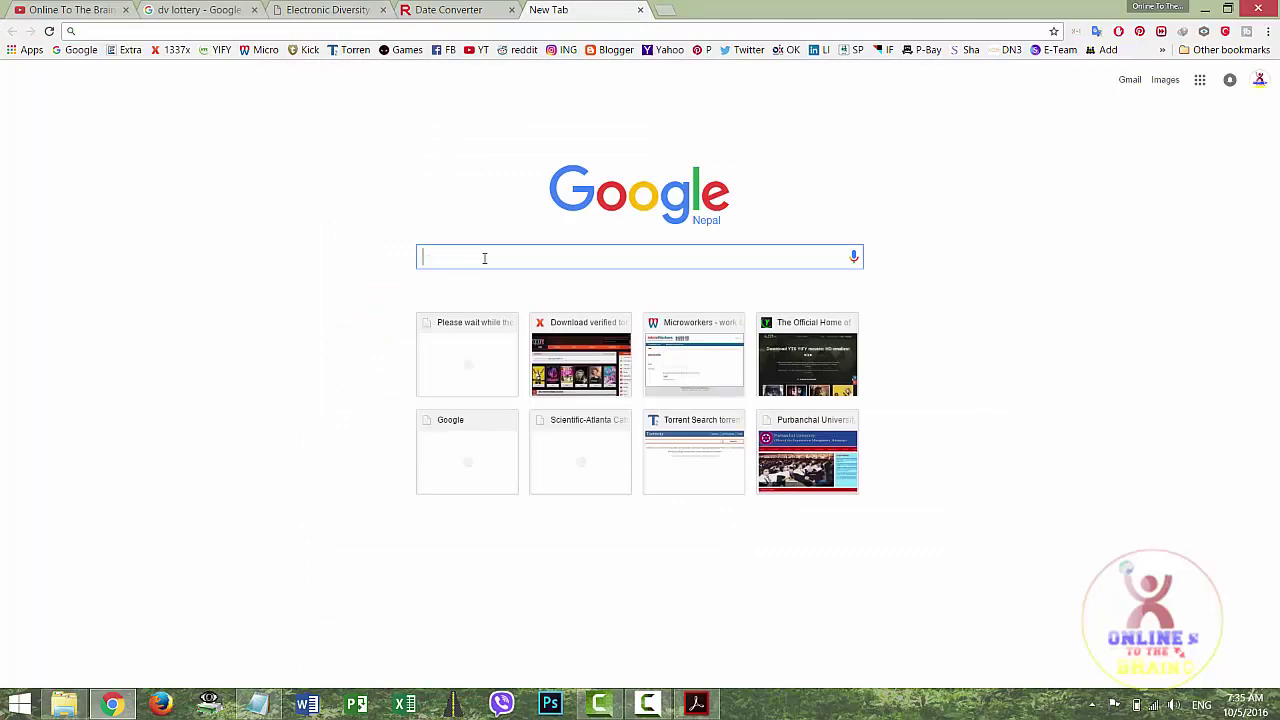
pyautogui.write('Zip')
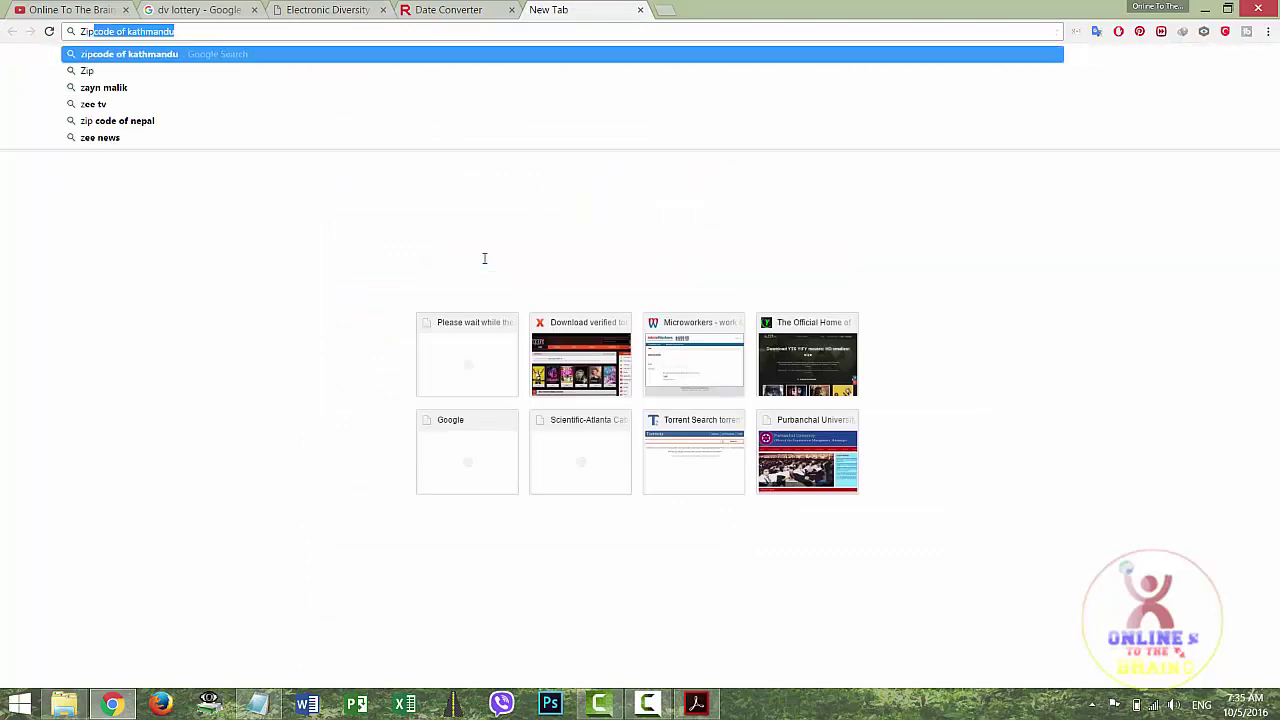
pyautogui.write(' code of kathmandu')
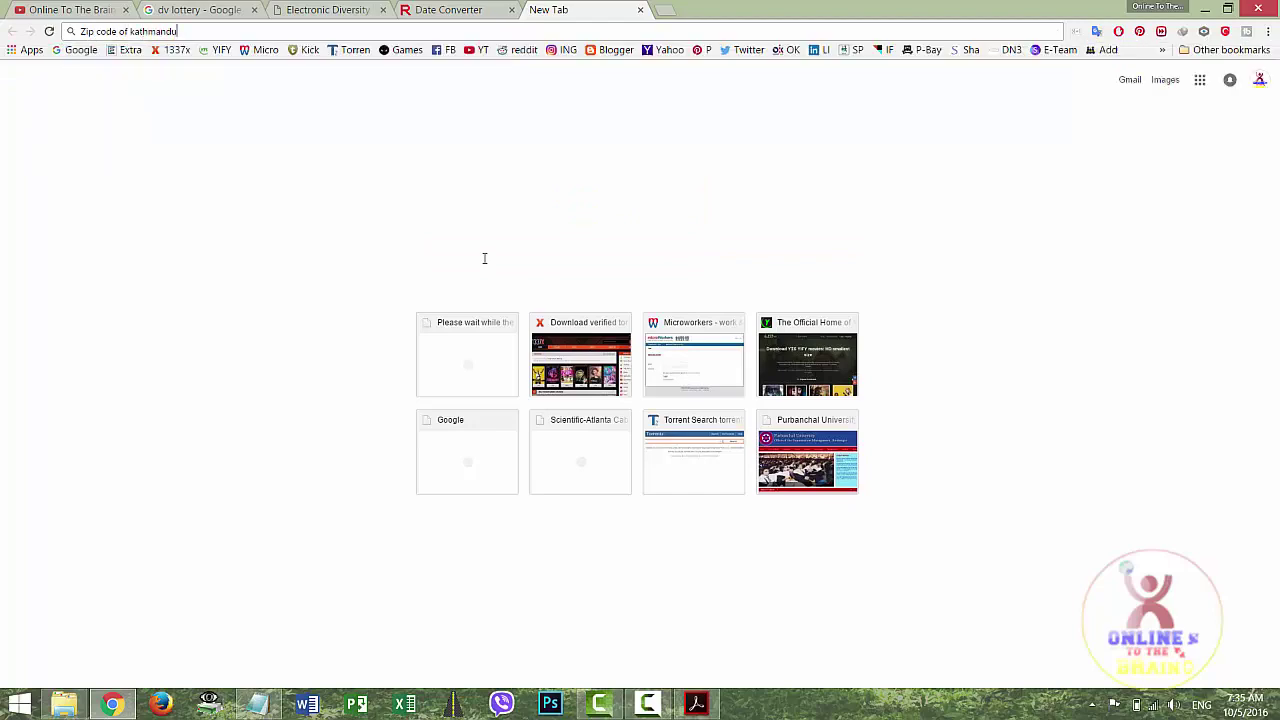
pyautogui.press('Return')
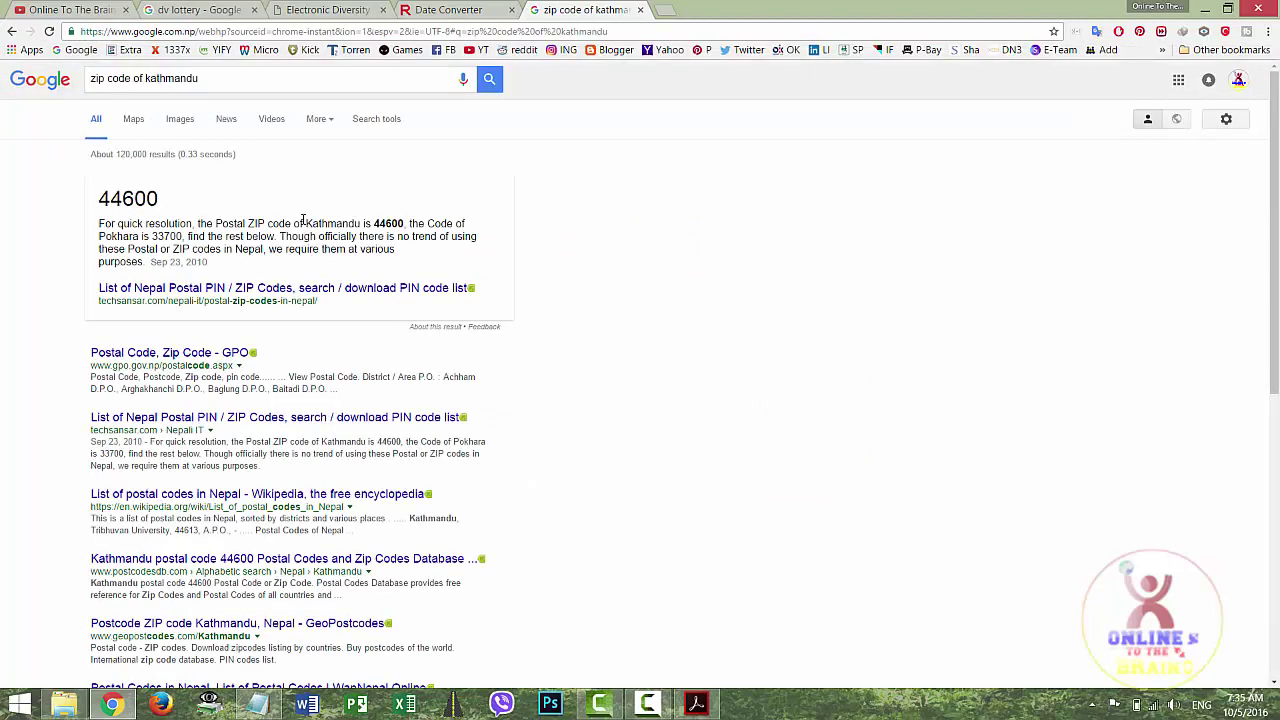
pyautogui.moveTo(160, 199); pyautogui.dragTo(98, 199)
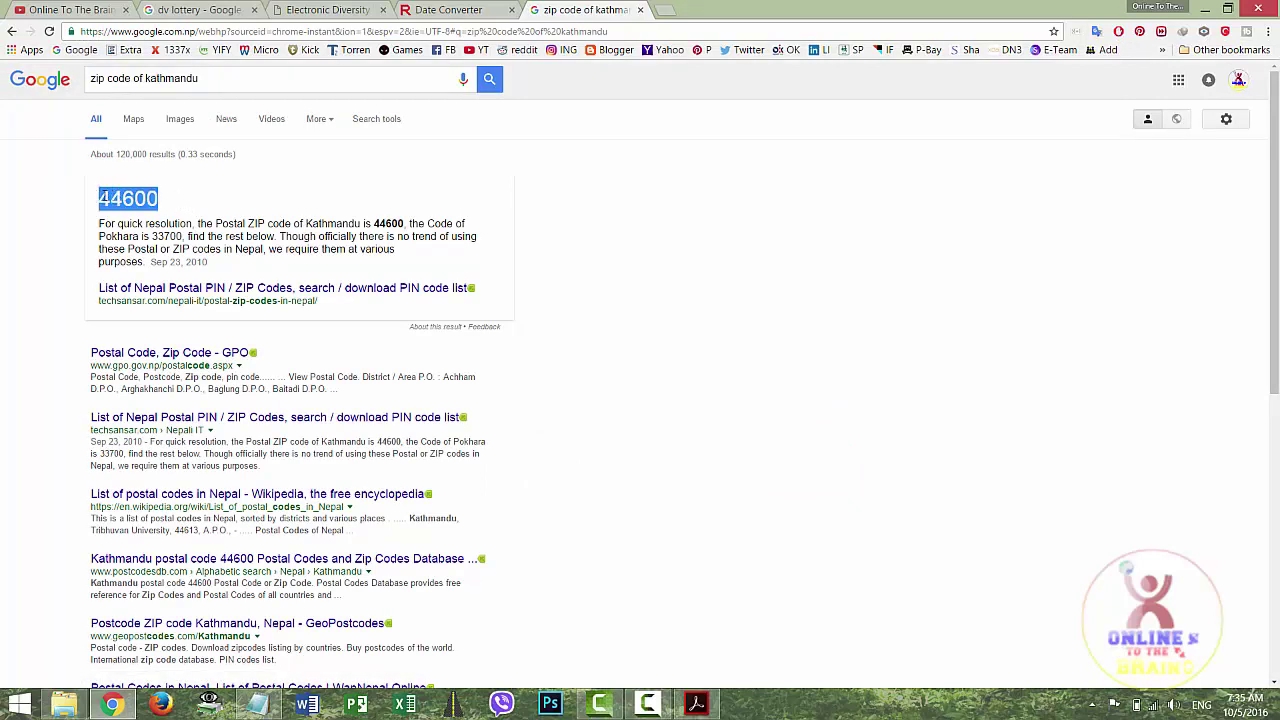
pyautogui.rightClick(104, 197)
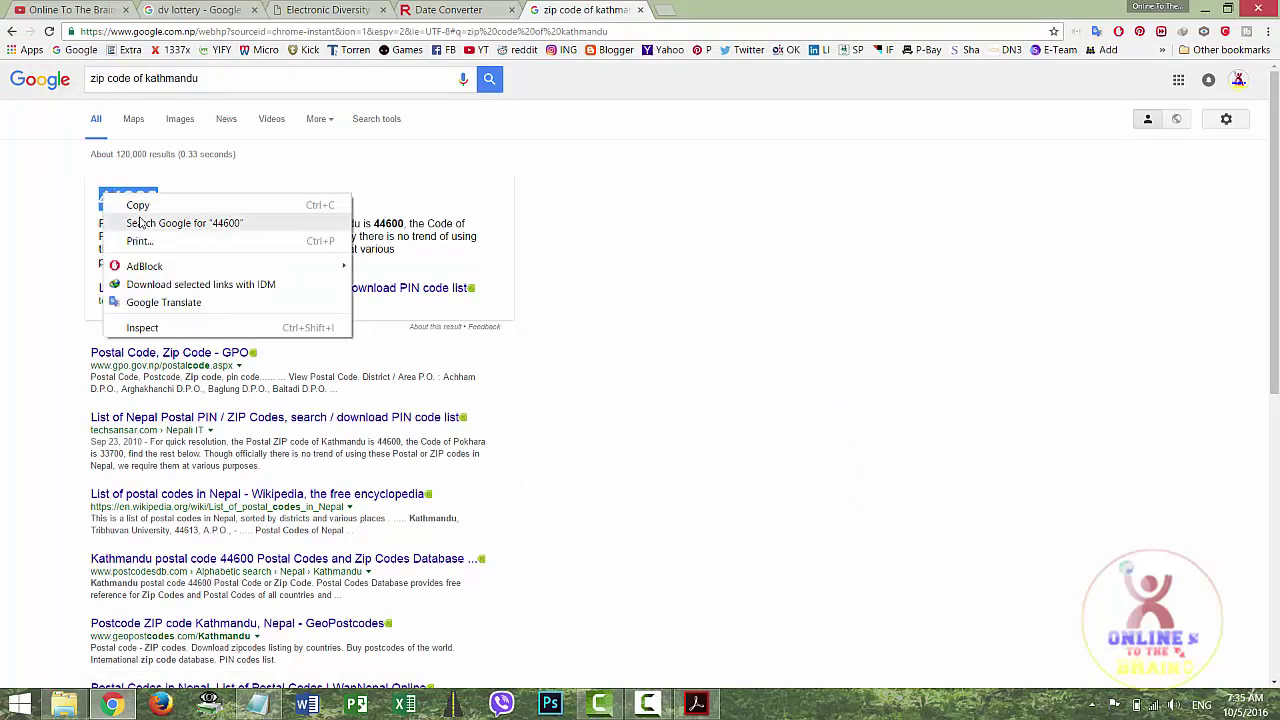
pyautogui.click(140, 206)
# Paste 44600 as the postal code and choose Nepal as the mailing country
pyautogui.click(325, 9)
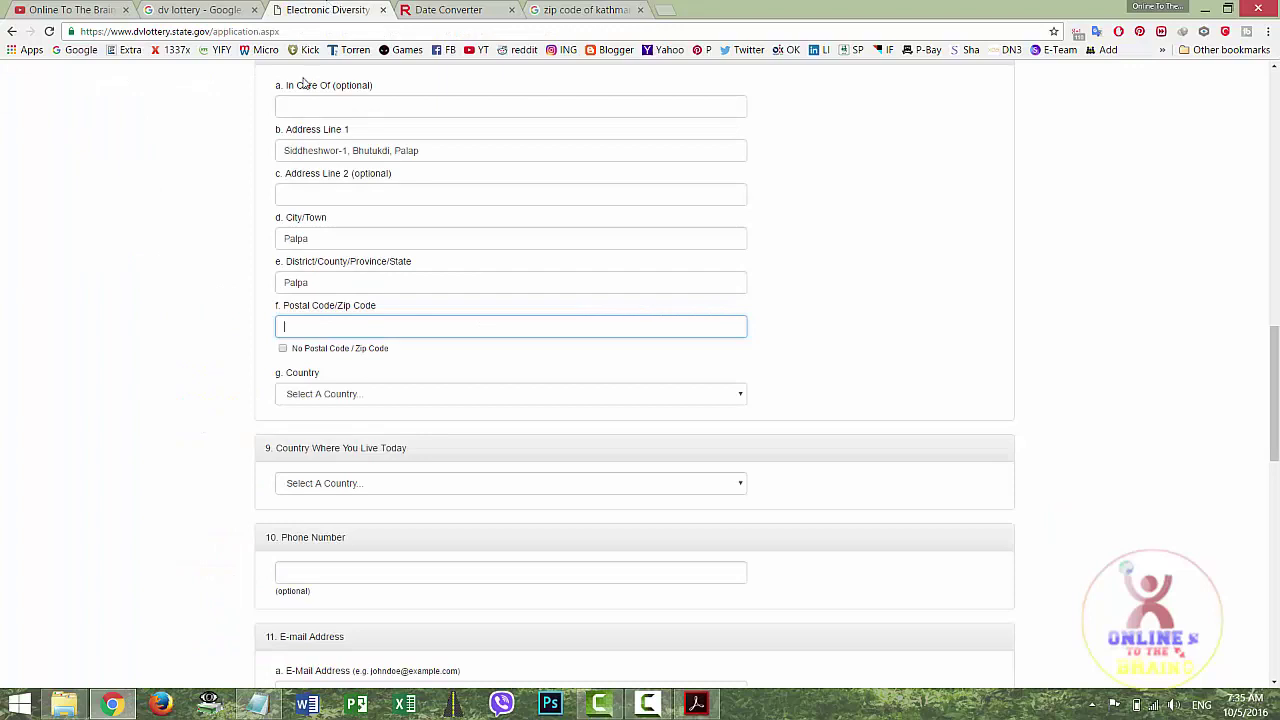
pyautogui.hotkey('ctrl', 'v')
pyautogui.click(340, 398)
pyautogui.write('nn')
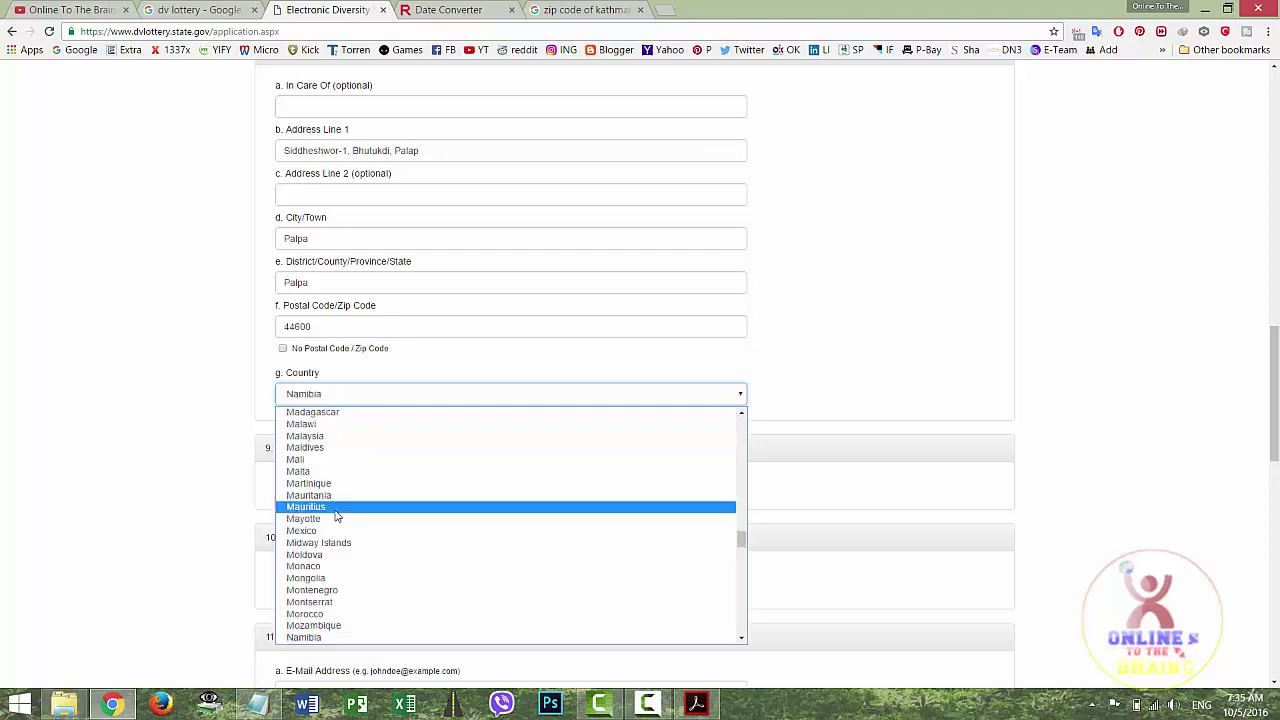
pyautogui.write('n')
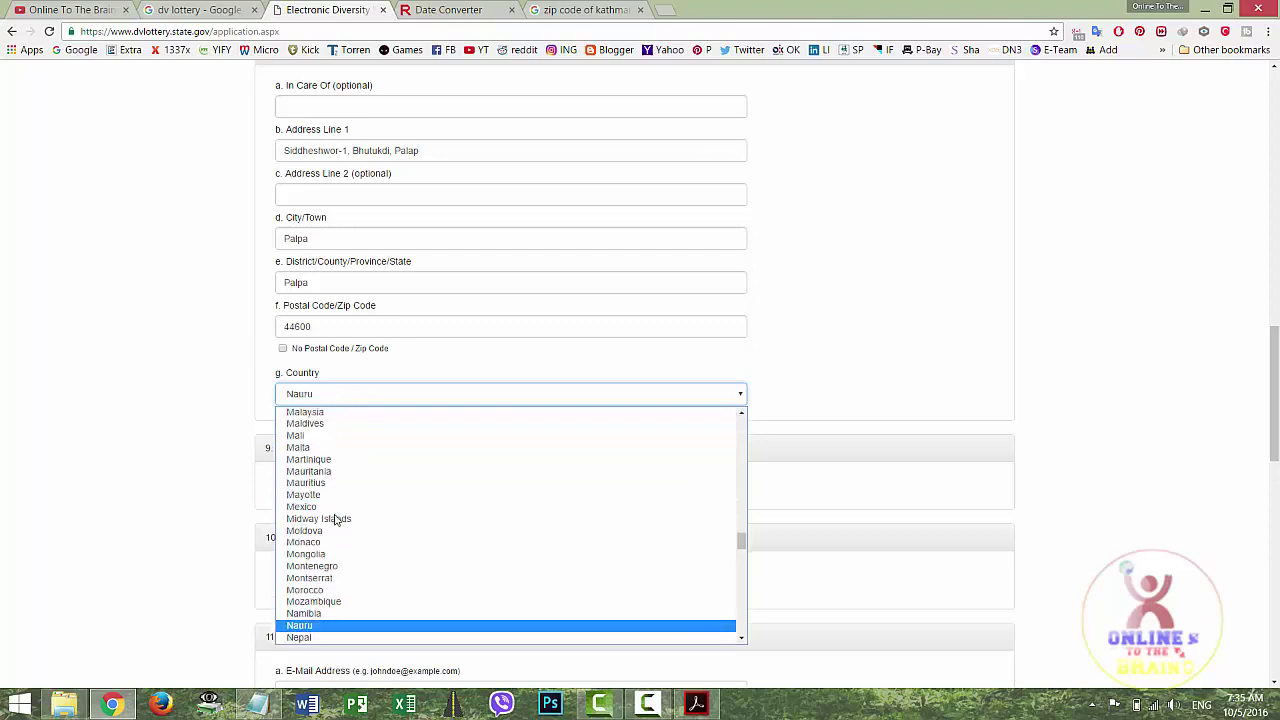
pyautogui.click(307, 639)
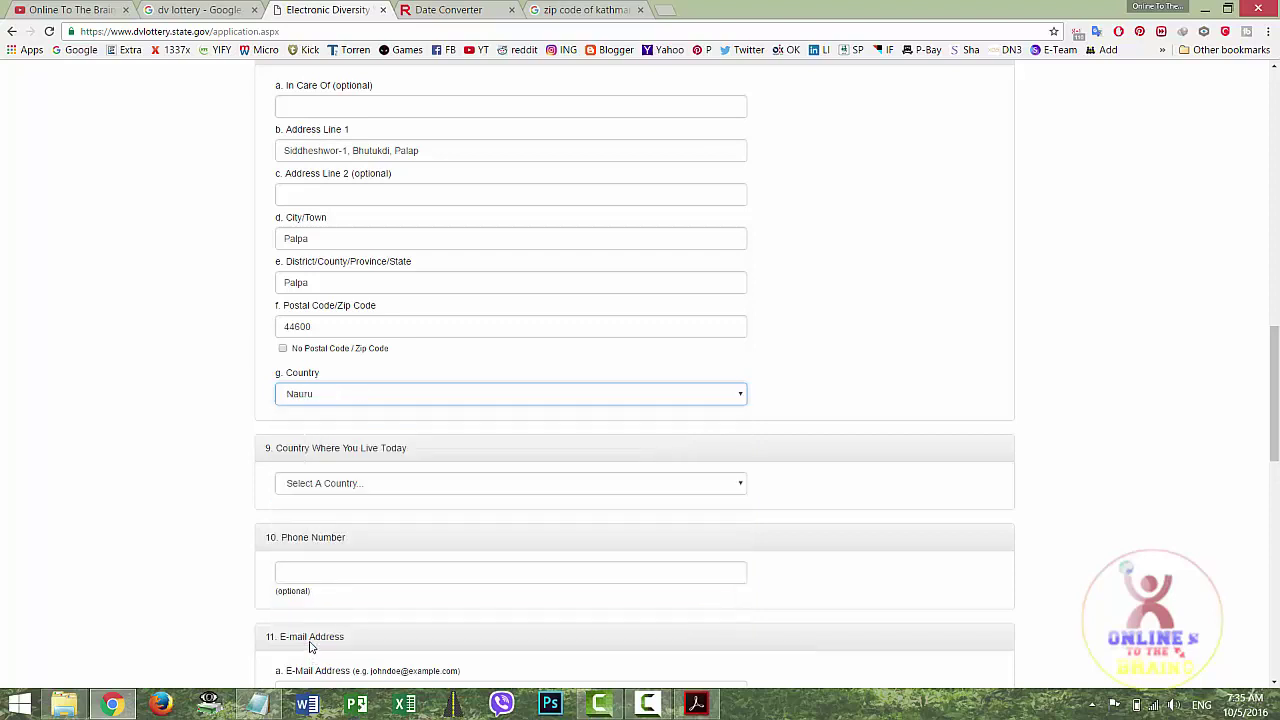
pyautogui.click(133, 411)
# Set Country Where You Live Today to Nepal
pyautogui.scroll(-2, 135, 412)
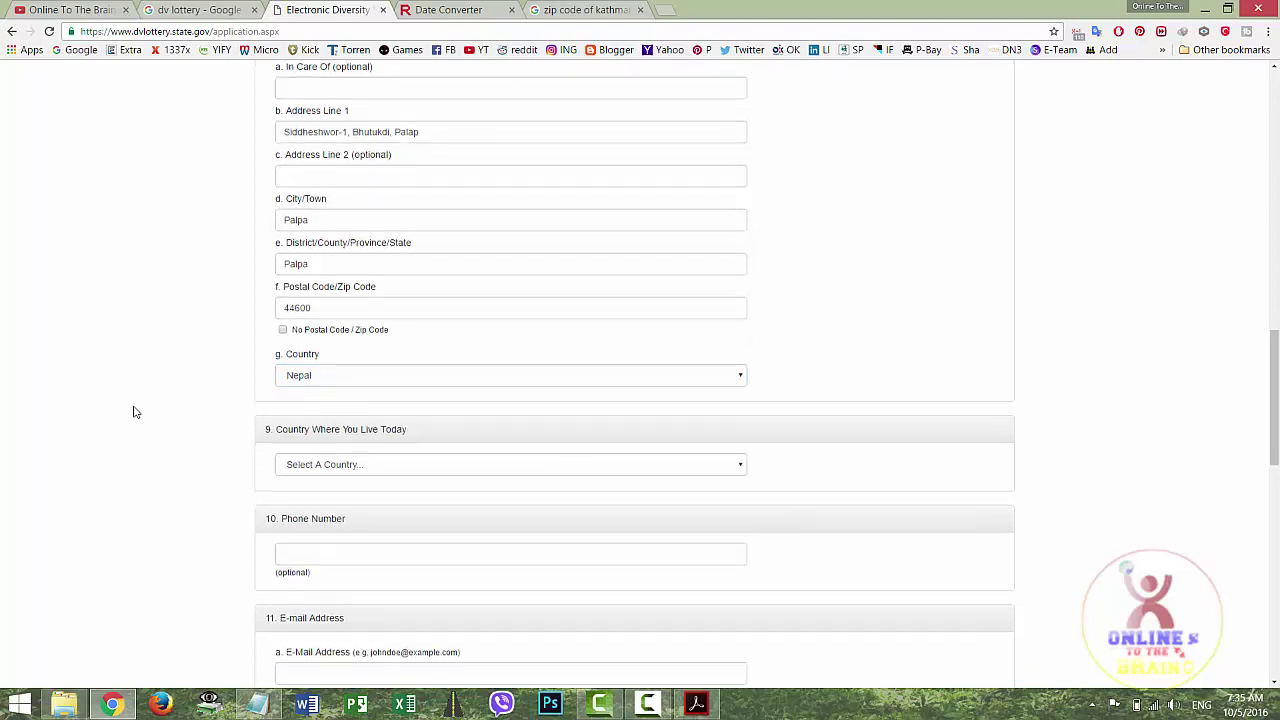
pyautogui.scroll(-1, 135, 412)
pyautogui.click(394, 297)
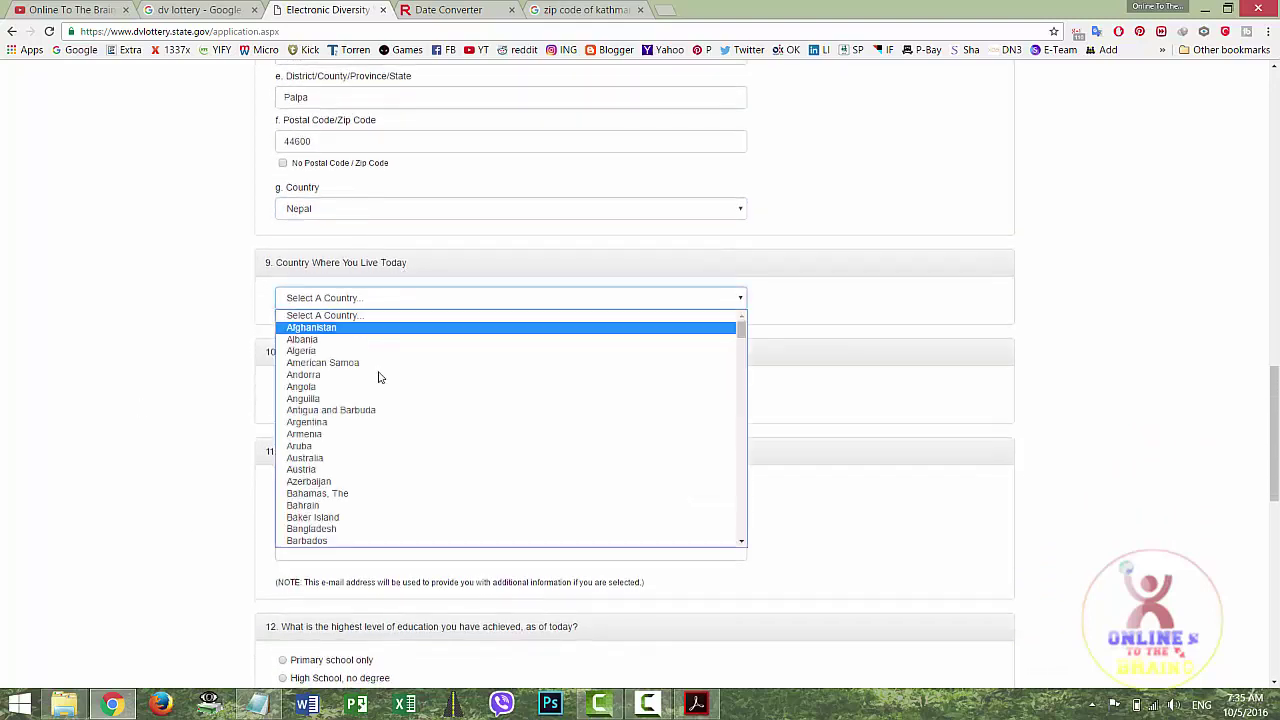
pyautogui.press('n')
pyautogui.press('Down')
pyautogui.press('Down')
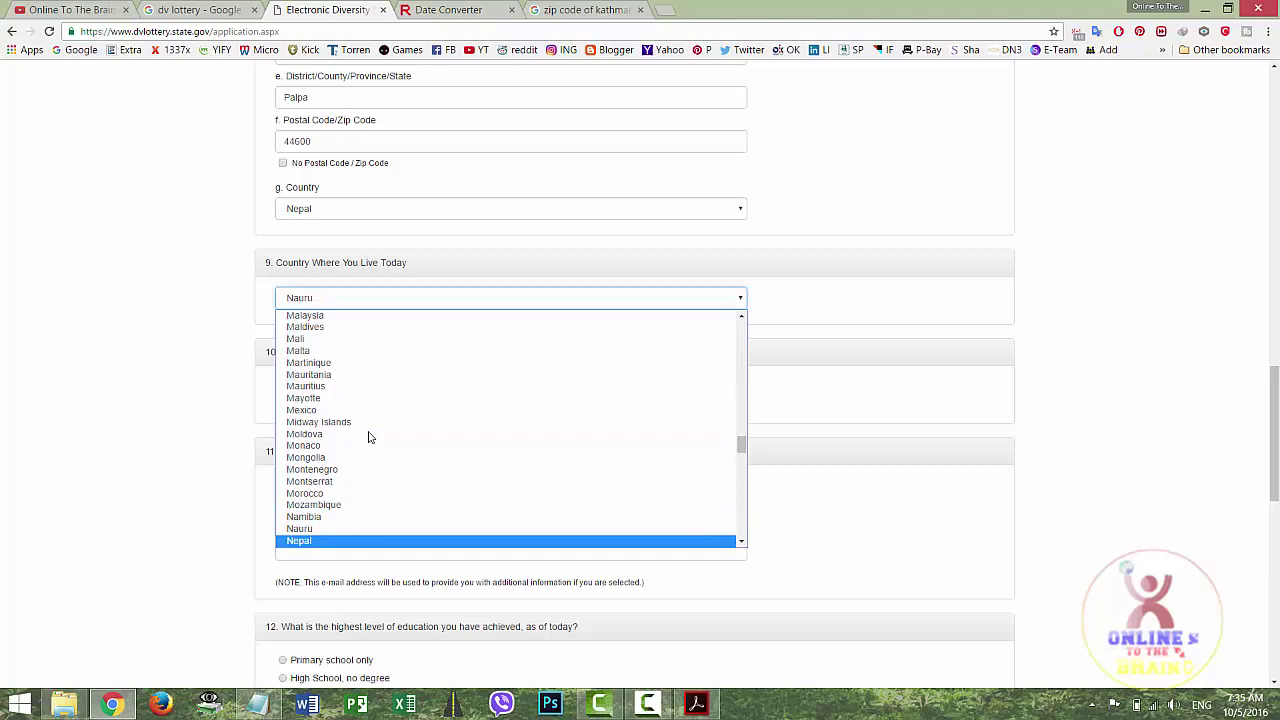
pyautogui.click(335, 541)
pyautogui.click(137, 339)
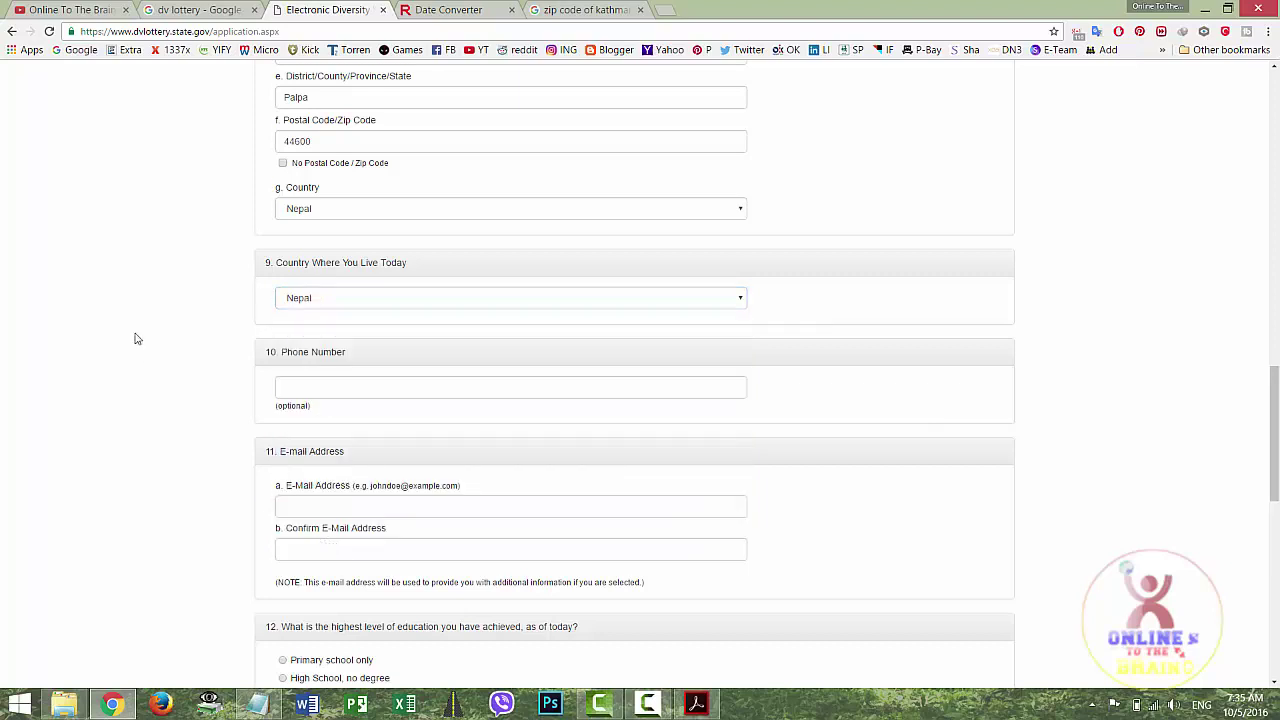
pyautogui.scroll(-2, 137, 339)
# Enter the applicant's phone number
pyautogui.click(327, 219)
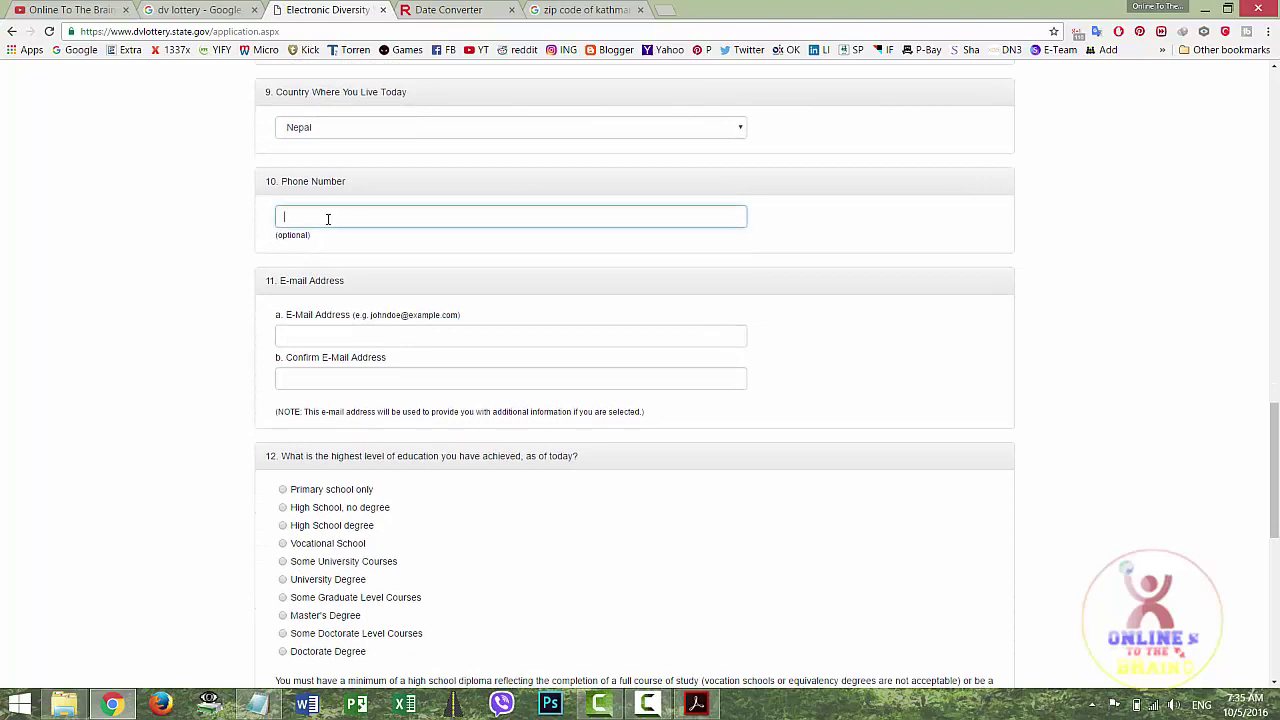
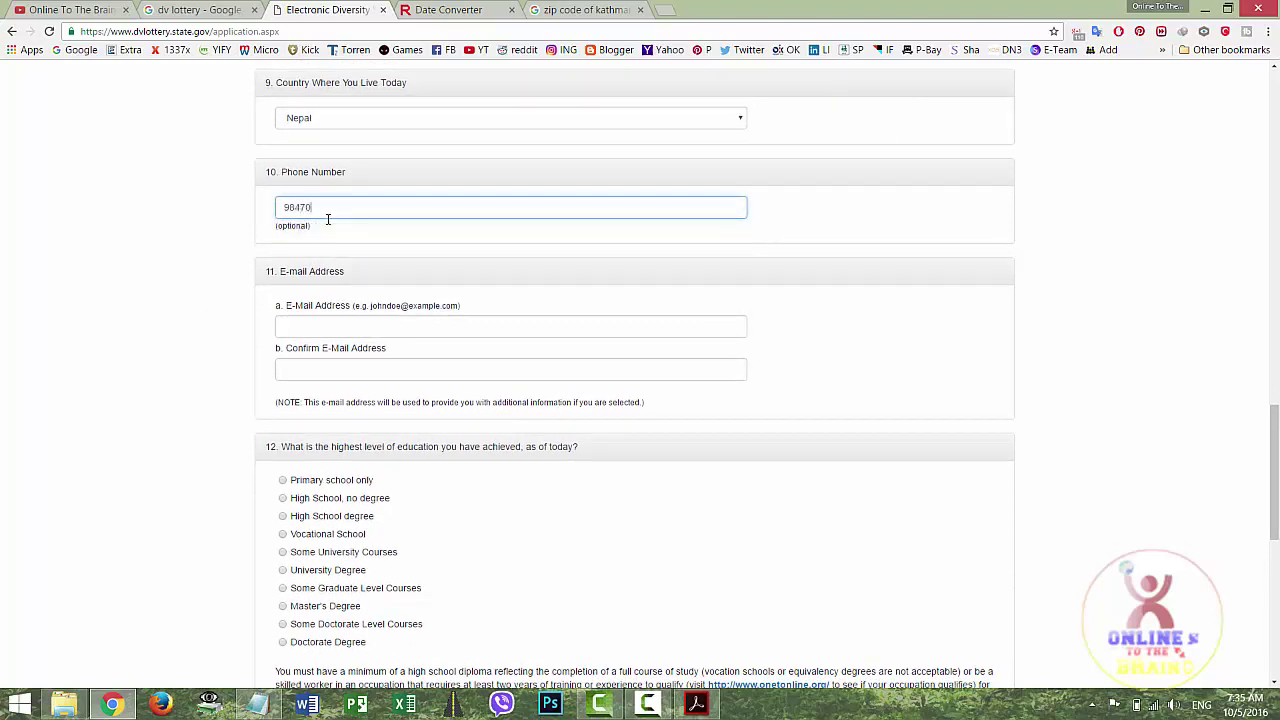
pyautogui.click(197, 309)
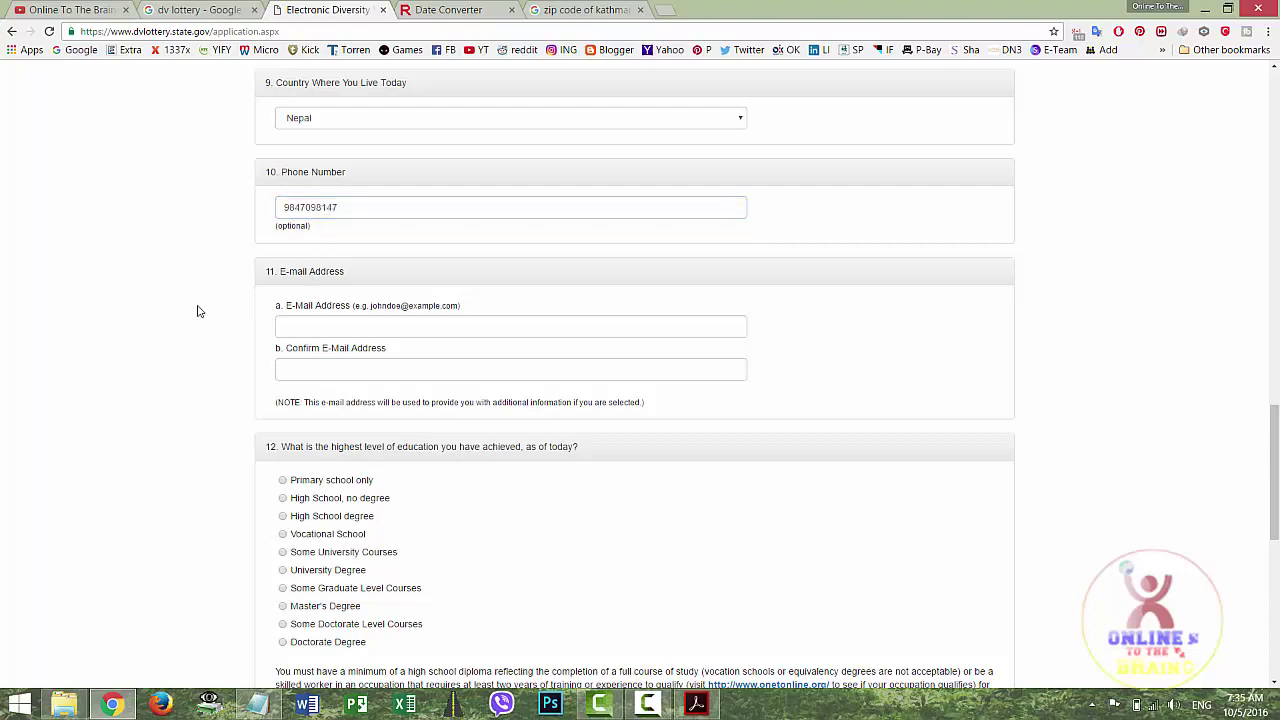
pyautogui.scroll(-1, 198, 311)
pyautogui.scroll(-1, 197, 311)
# Enter the e-mail address and retype it in Confirm E-Mail Address
pyautogui.click(333, 272)
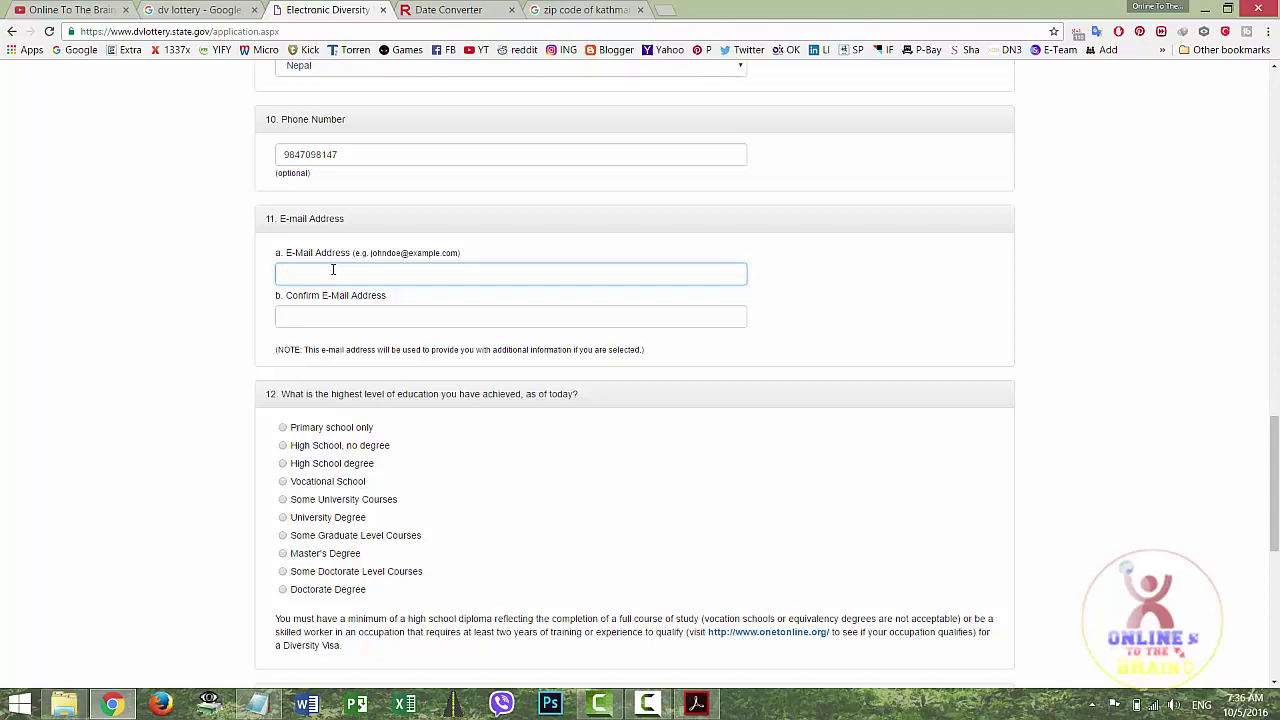
pyautogui.click(322, 318)
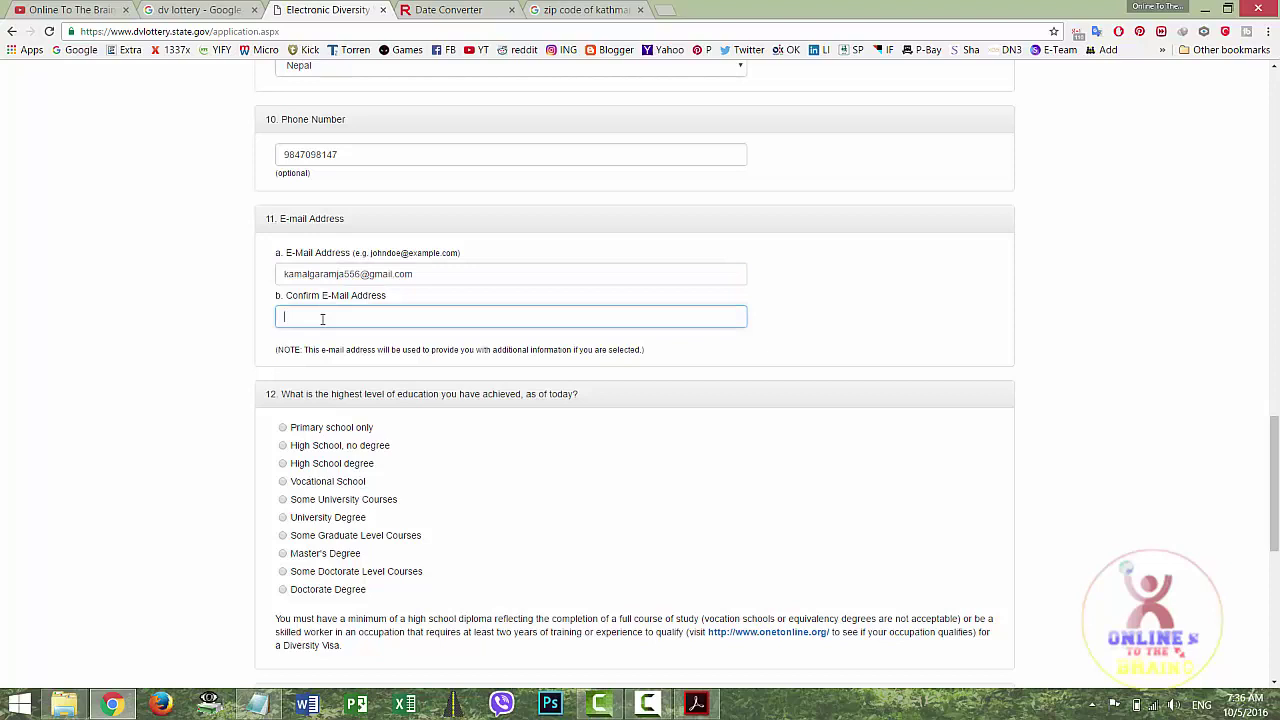
pyautogui.click(479, 423)
pyautogui.scroll(-1, 481, 423)
pyautogui.scroll(-2, 480, 423)
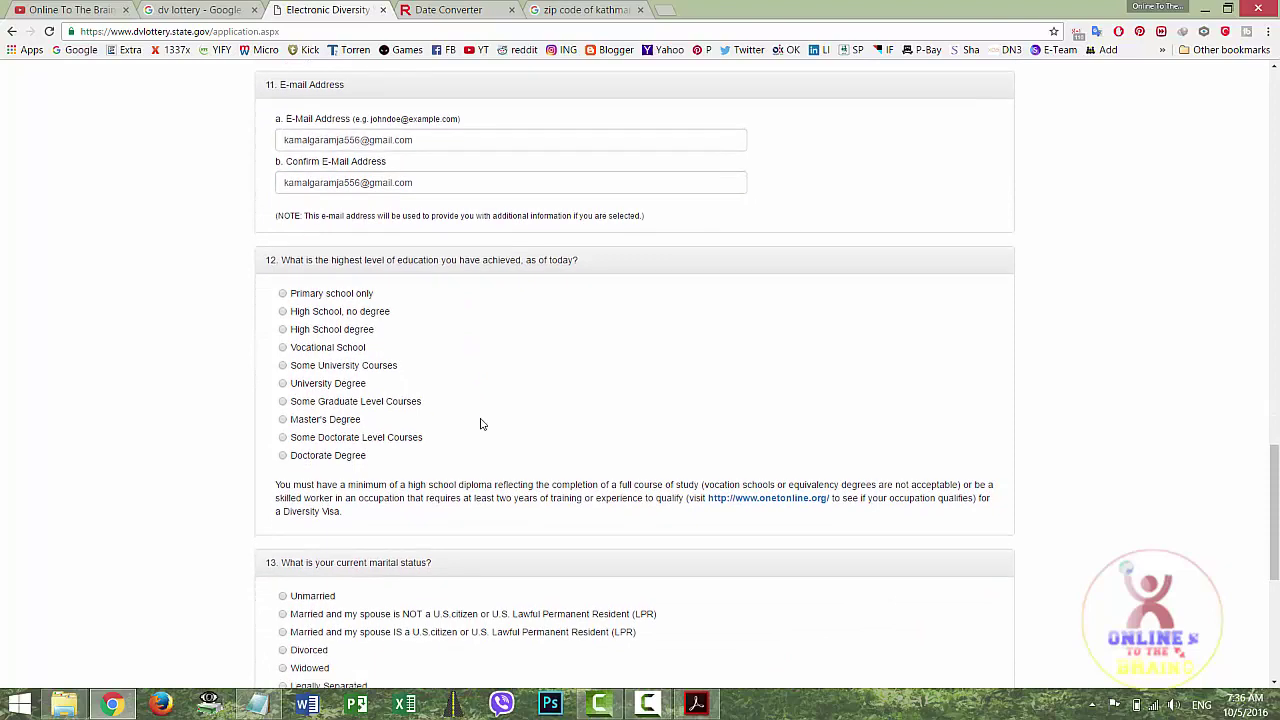
# Scroll past the education question down to marital status and number of children
pyautogui.scroll(-1, 518, 364)
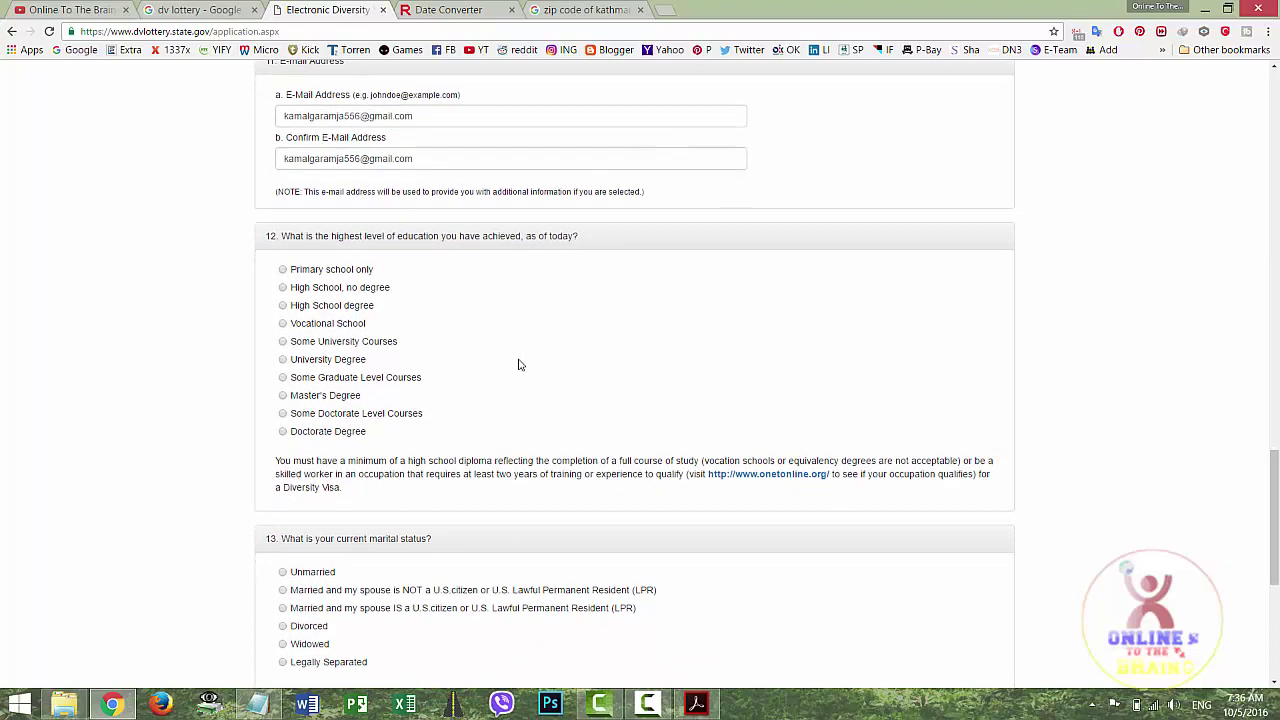
pyautogui.scroll(-1, 518, 357)
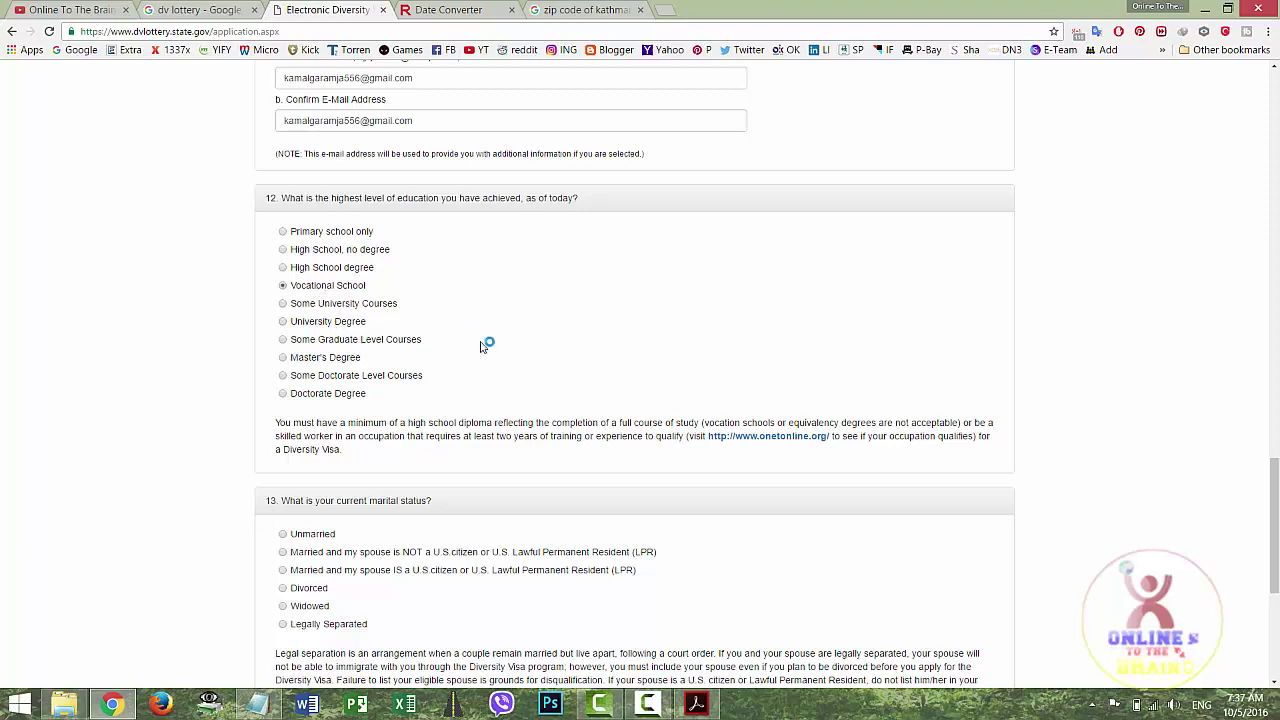
pyautogui.scroll(-3, 482, 345)
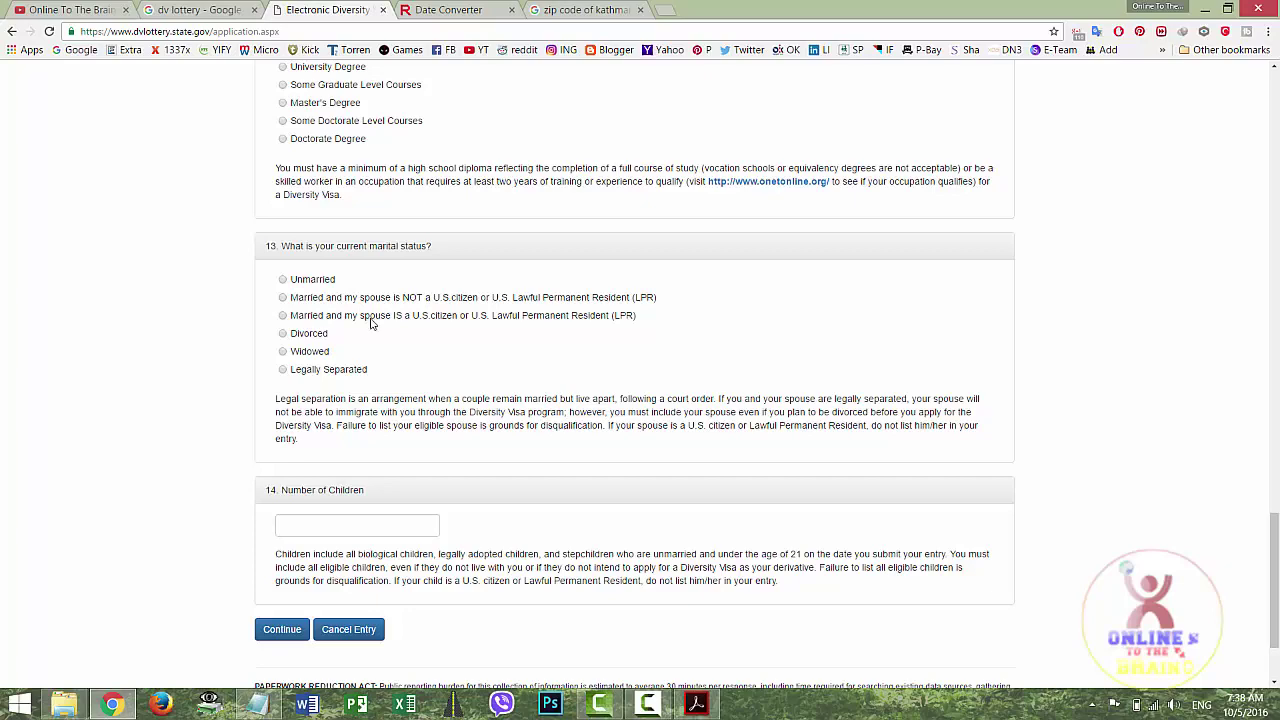
# Choose 'Married and my spouse is NOT a U.S. citizen', set Number of Children to 1, and Continue
pyautogui.click(283, 298)
pyautogui.scroll(-1, 403, 342)
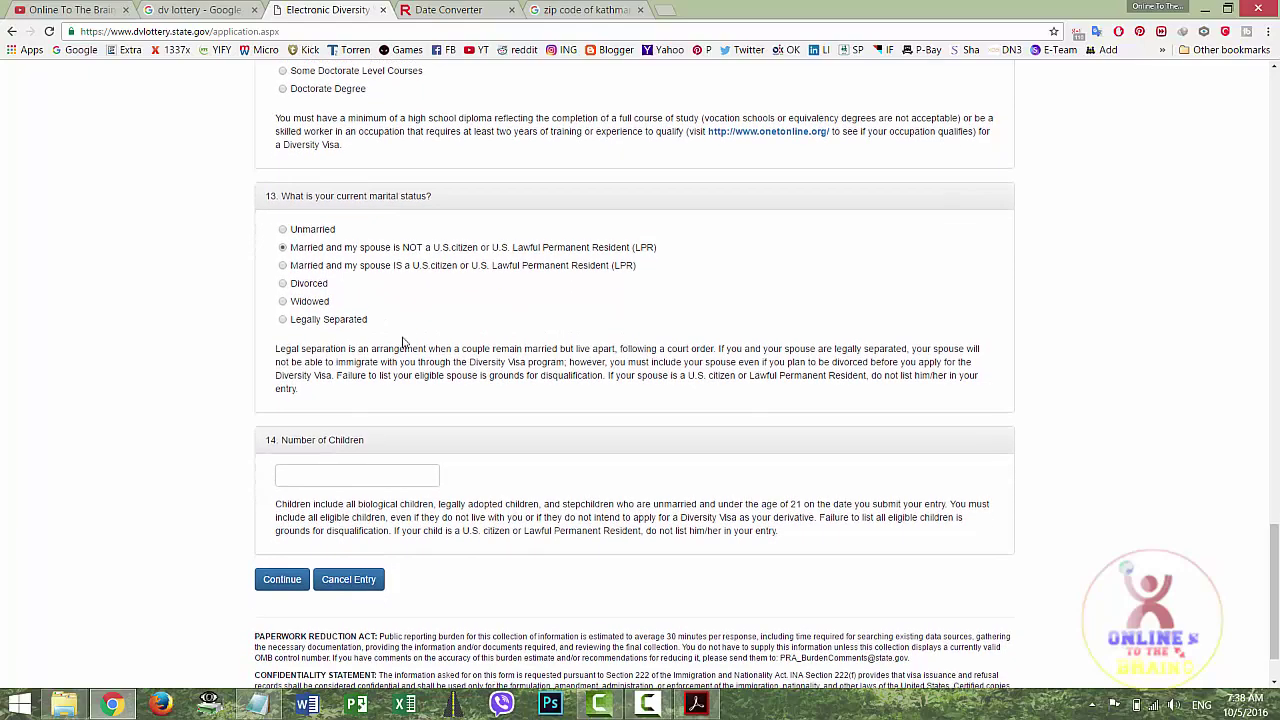
pyautogui.scroll(-1, 403, 342)
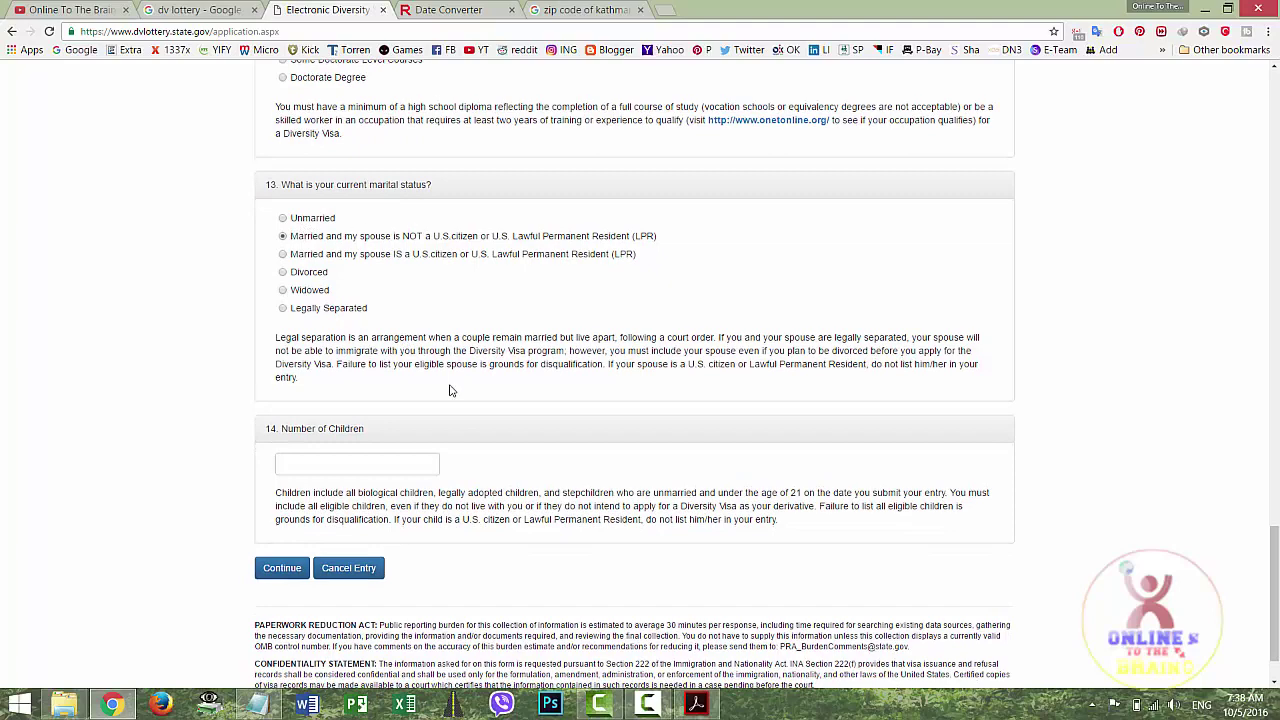
pyautogui.scroll(-1, 450, 390)
pyautogui.click(394, 414)
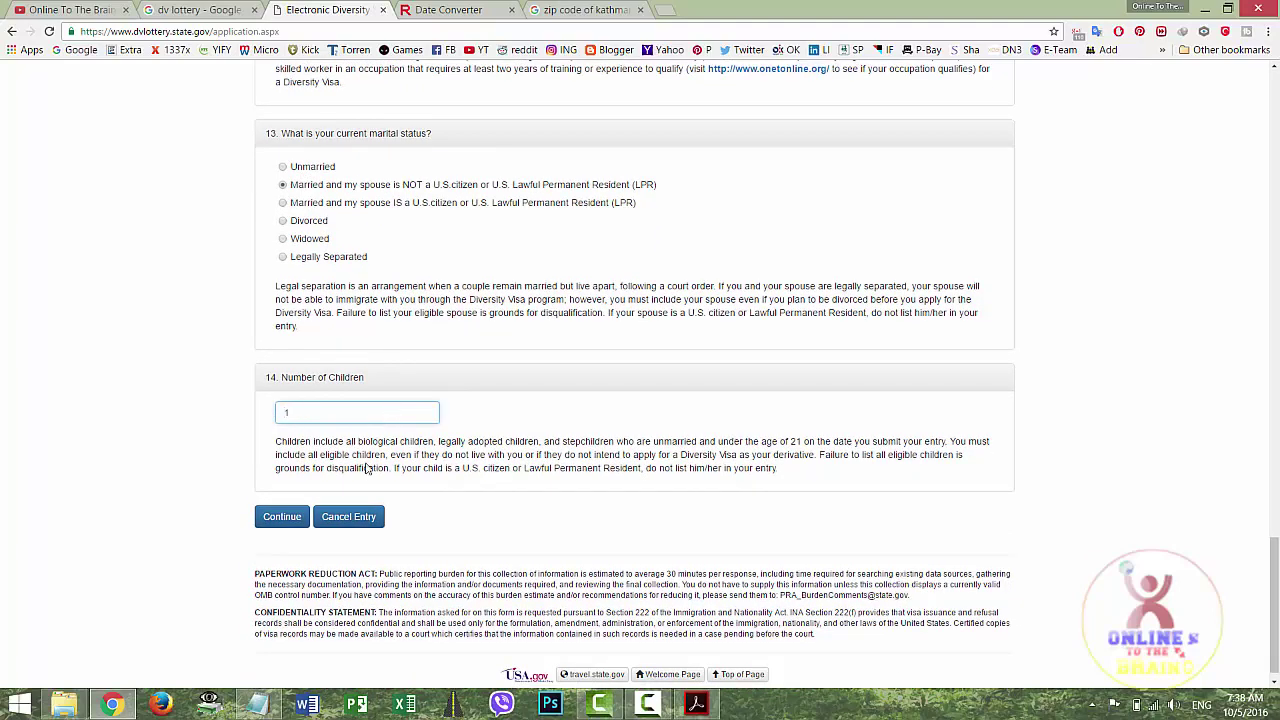
pyautogui.click(282, 524)
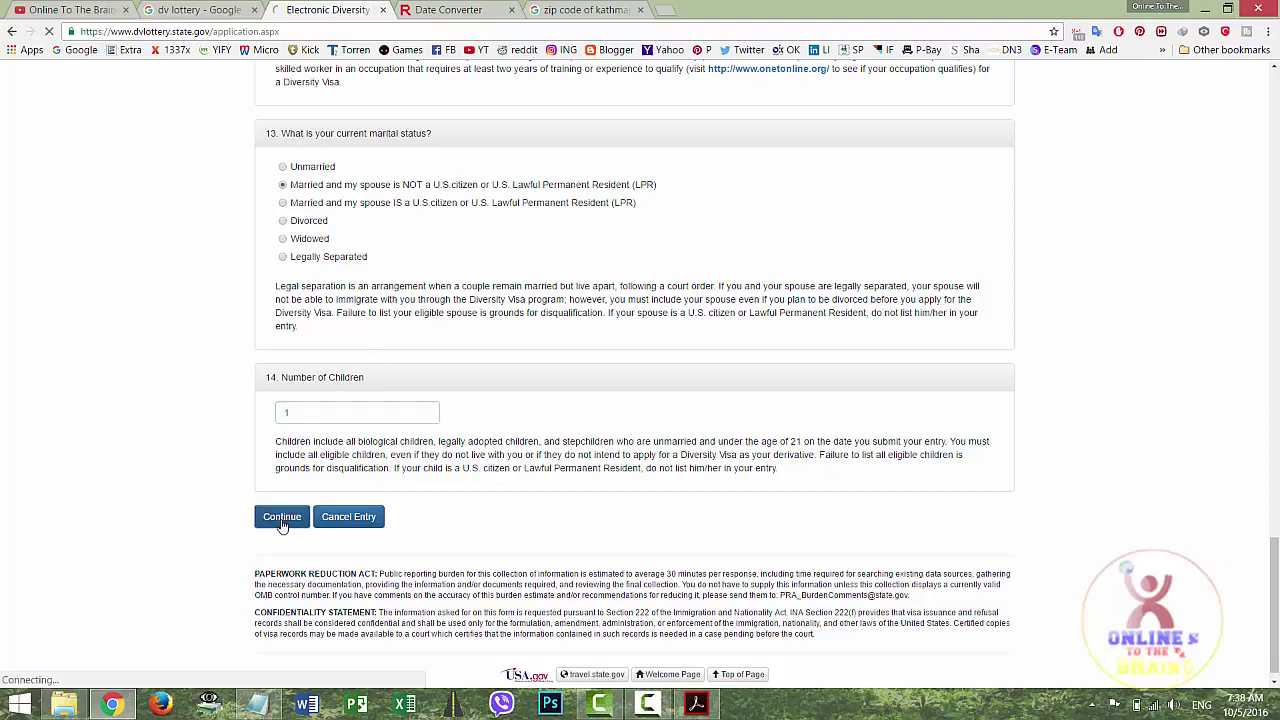
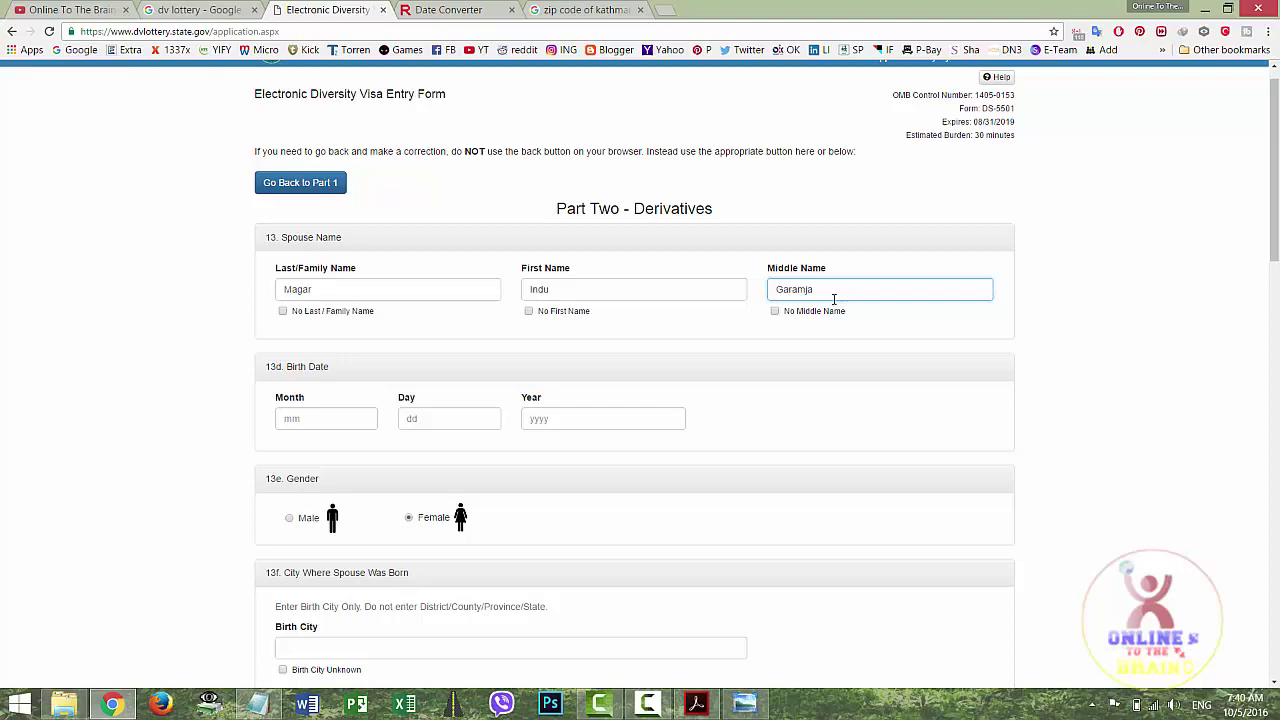
# Scroll past the completed spouse and child details (child born in Nepal) and continue to the entry review
pyautogui.click(214, 342)
pyautogui.scroll(-1, 214, 342)
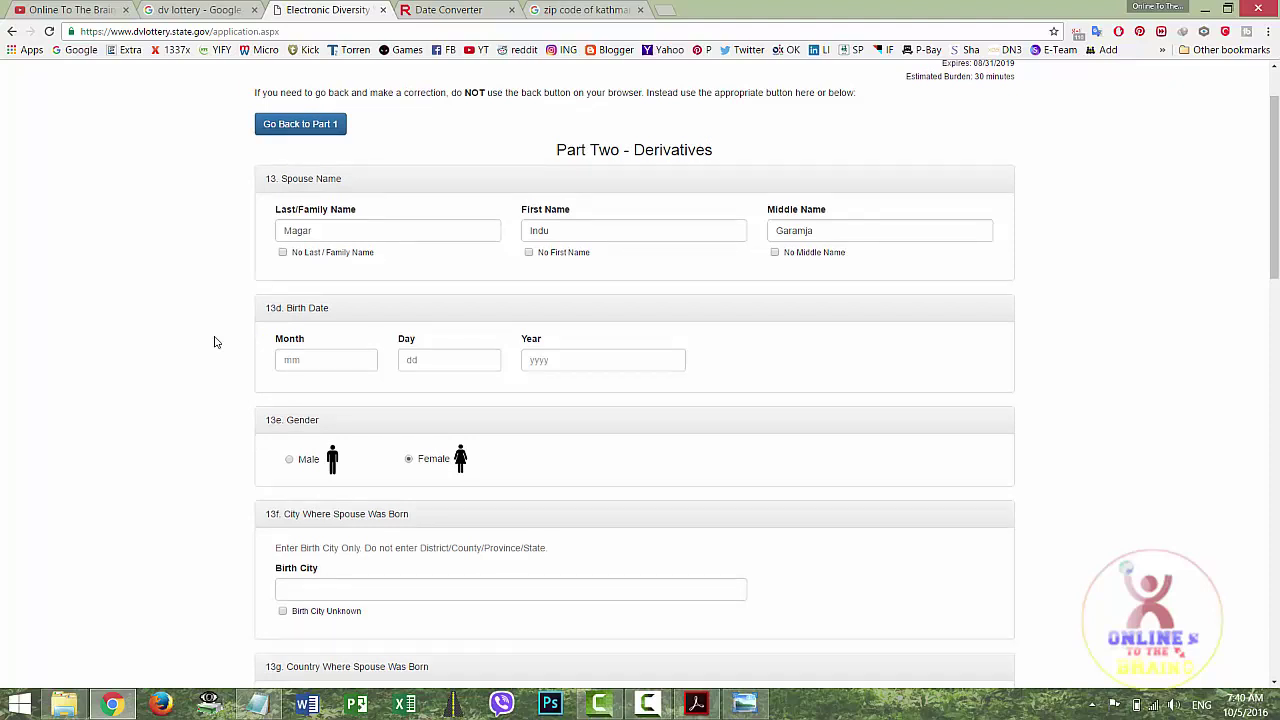
pyautogui.scroll(-3, 214, 342)
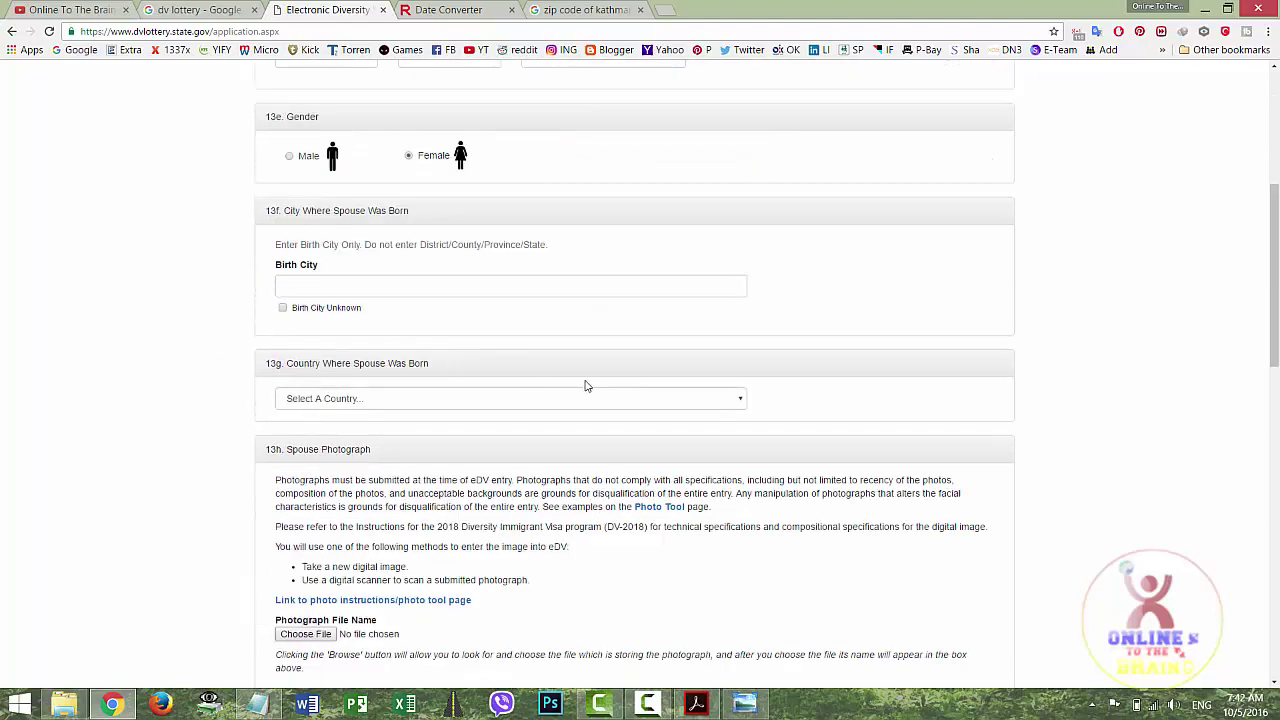
pyautogui.scroll(-1, 586, 386)
pyautogui.scroll(1, 584, 382)
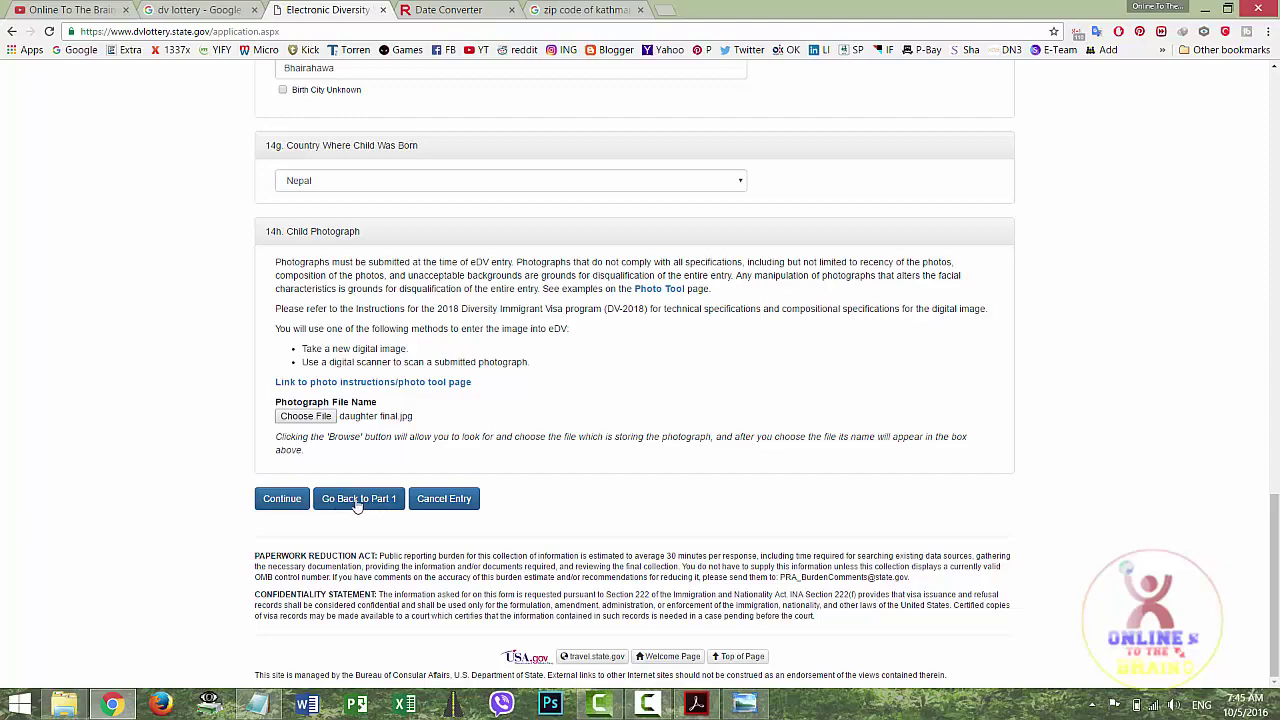
pyautogui.click(285, 500)
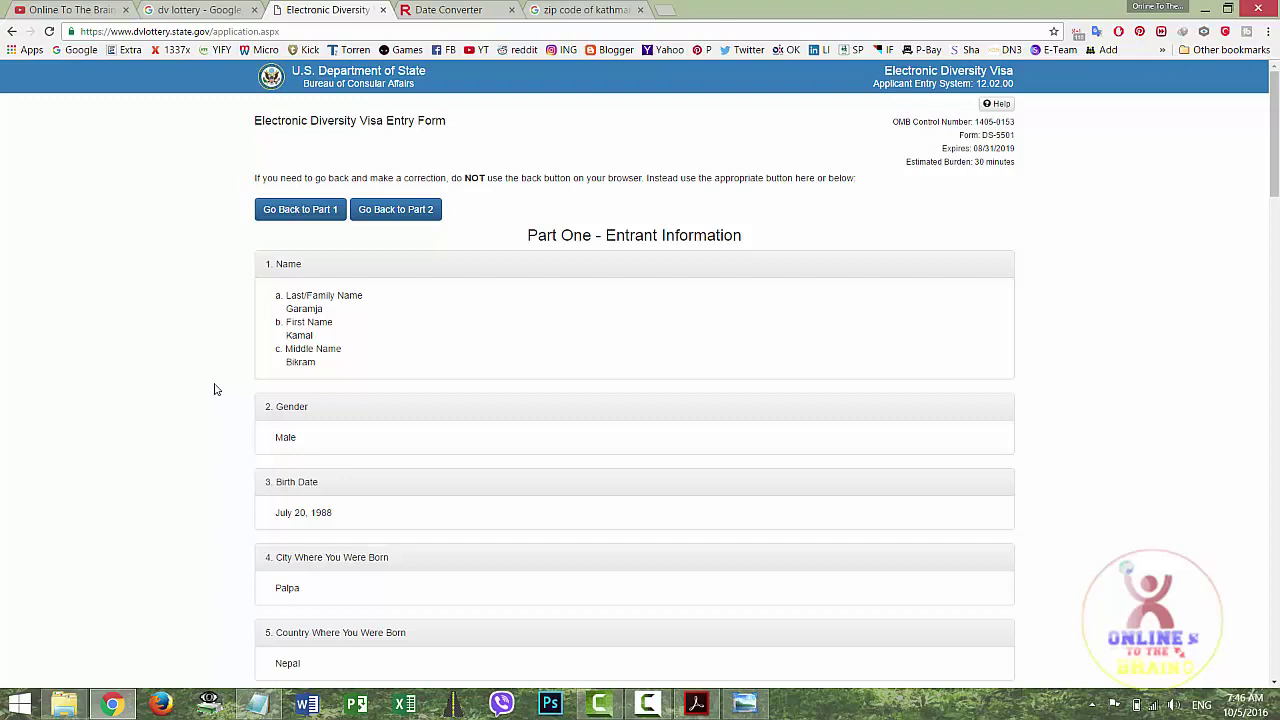
# Scroll to the bottom of the review page and submit the DV-2018 lottery entry
pyautogui.scroll(-1, 213, 389)
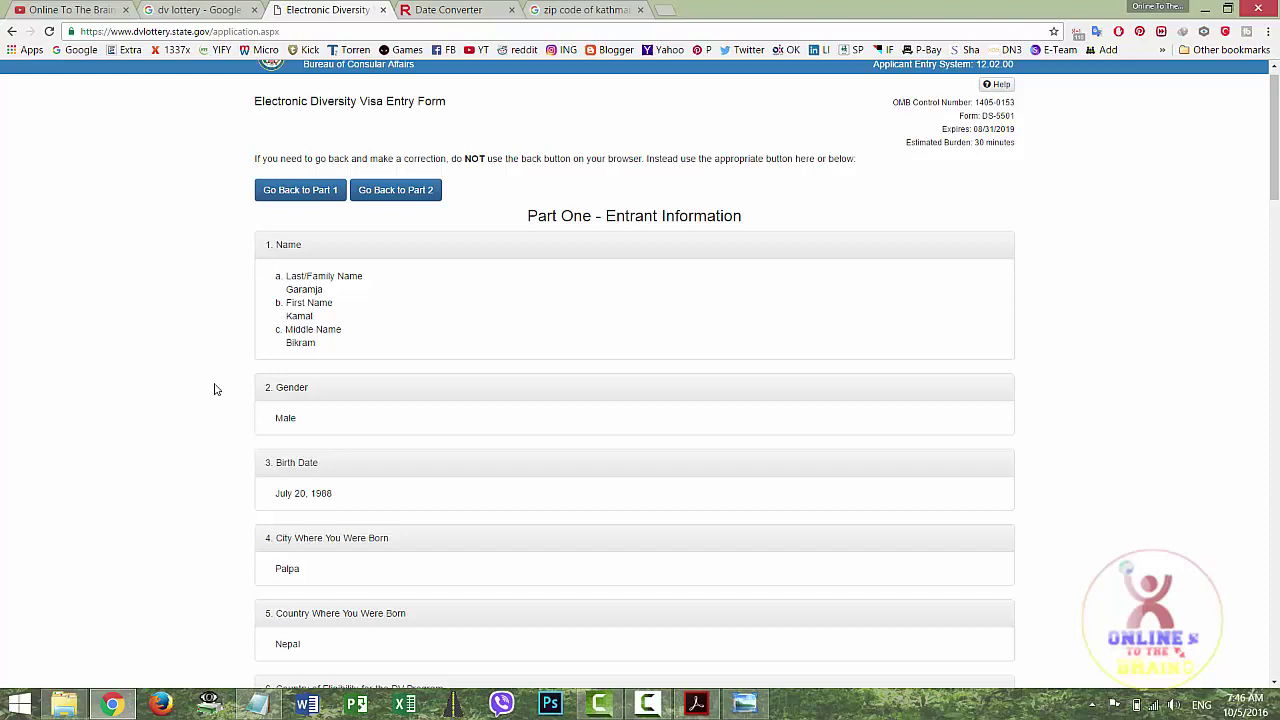
pyautogui.scroll(-6, 213, 389)
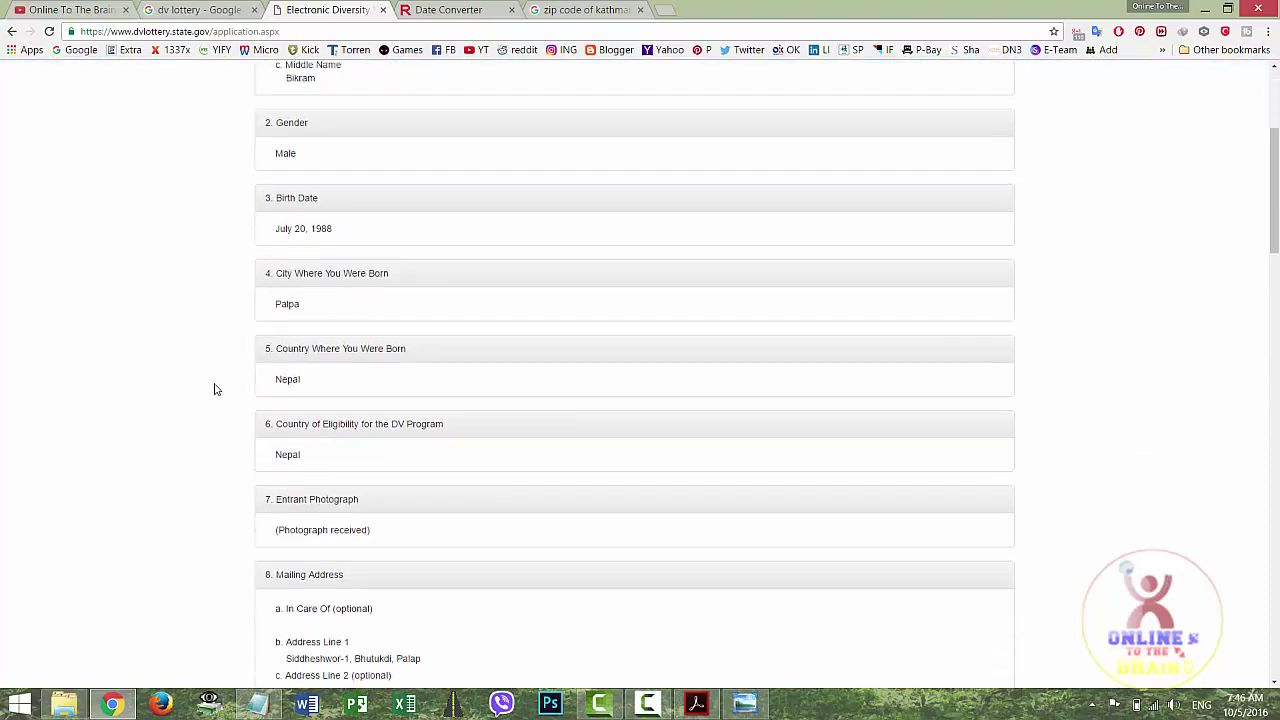
pyautogui.scroll(-6, 213, 389)
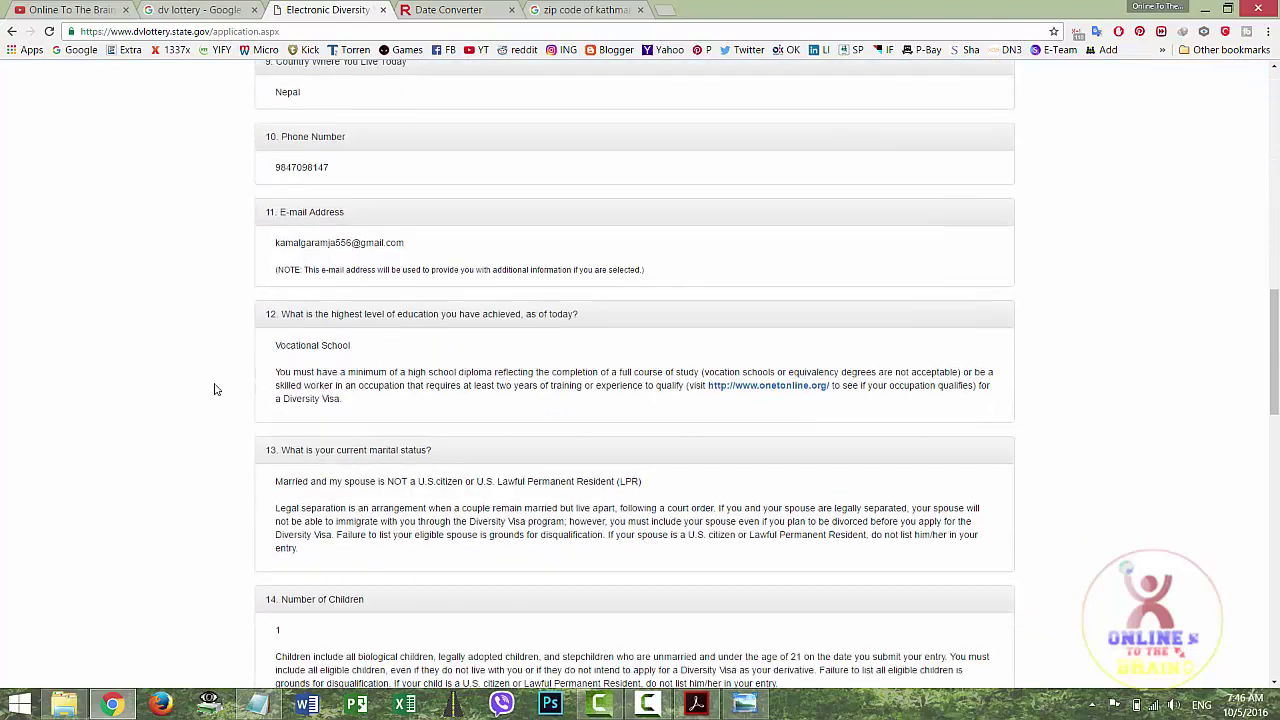
pyautogui.scroll(-7, 213, 389)
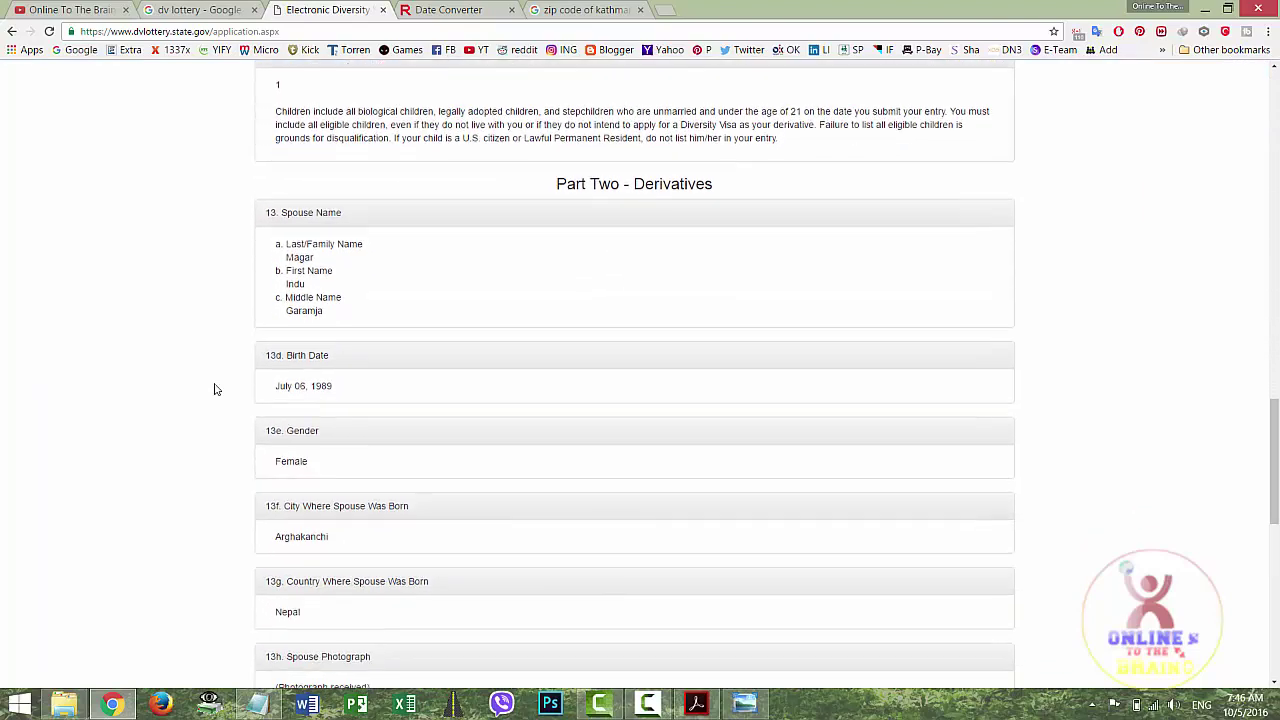
pyautogui.scroll(-5, 213, 389)
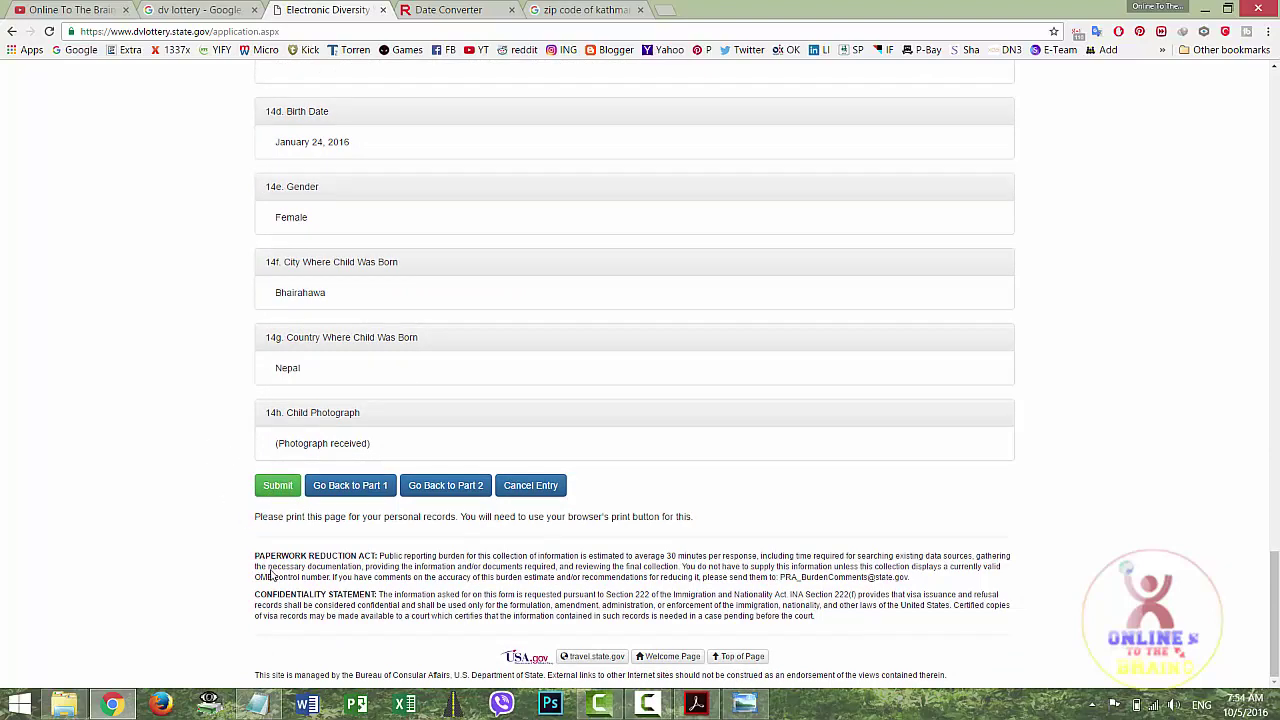
pyautogui.click(280, 486)
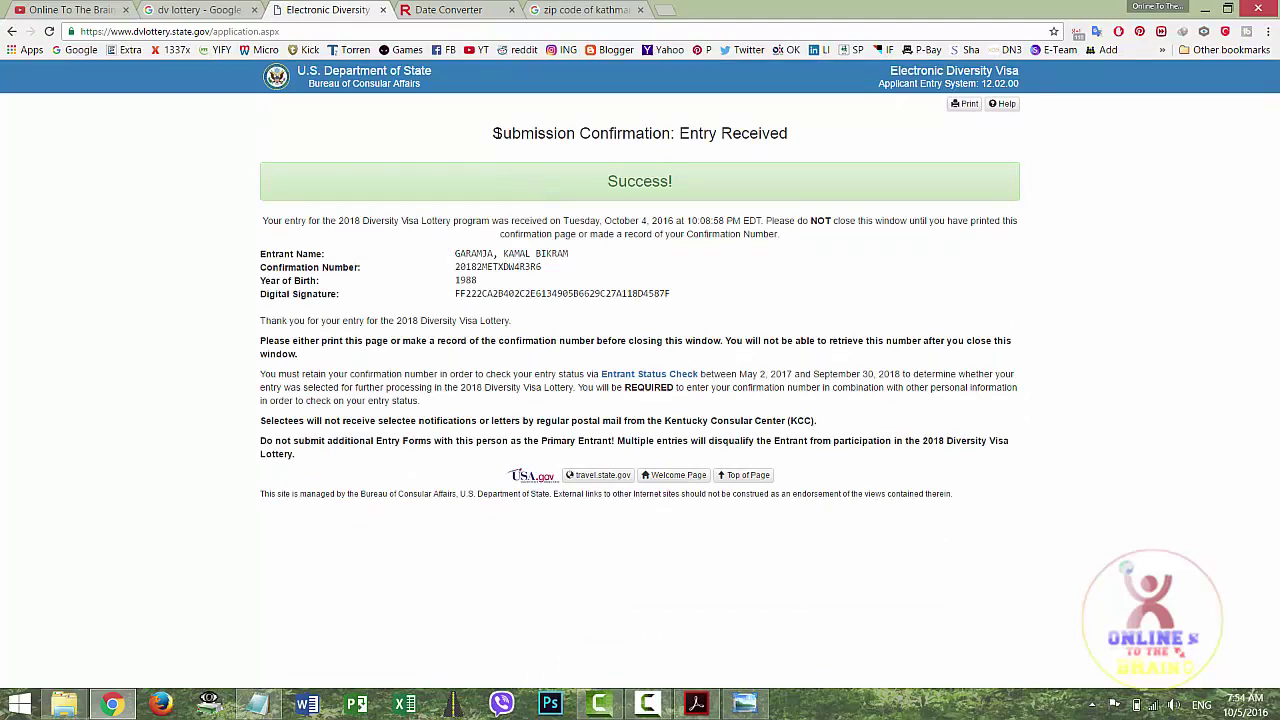
pyautogui.moveTo(494, 131); pyautogui.dragTo(688, 210)
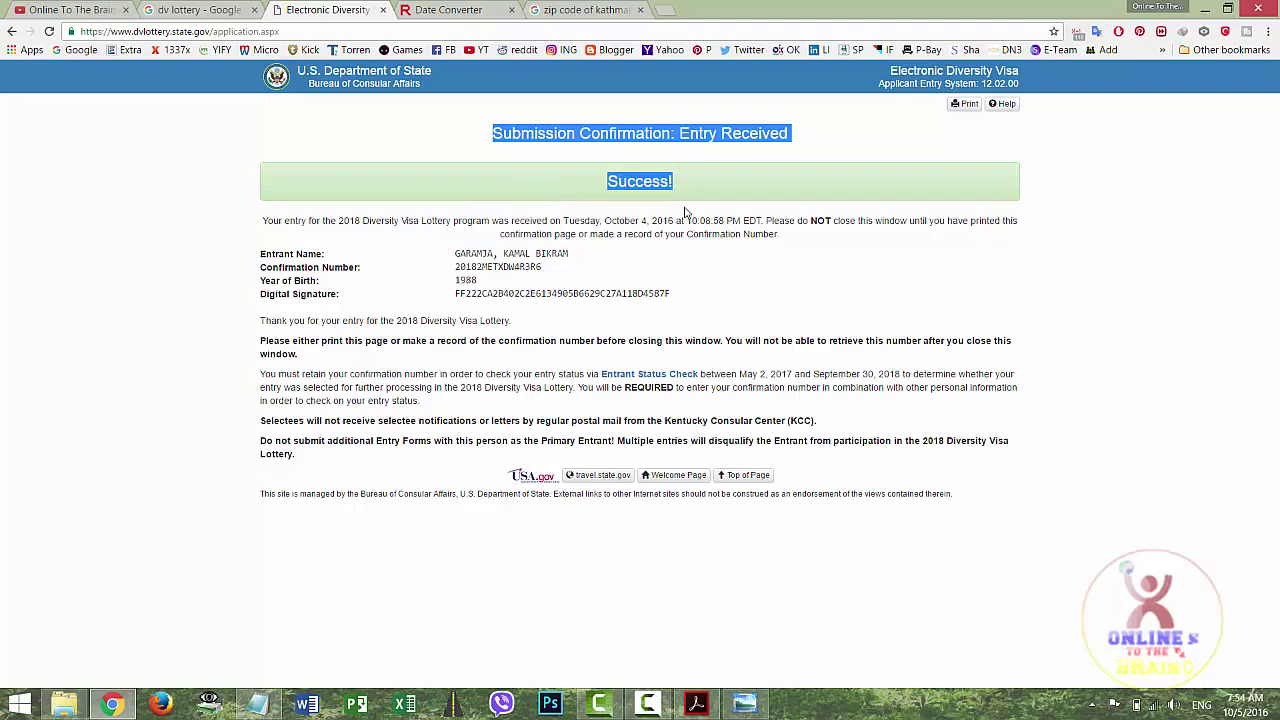
pyautogui.click(215, 9)
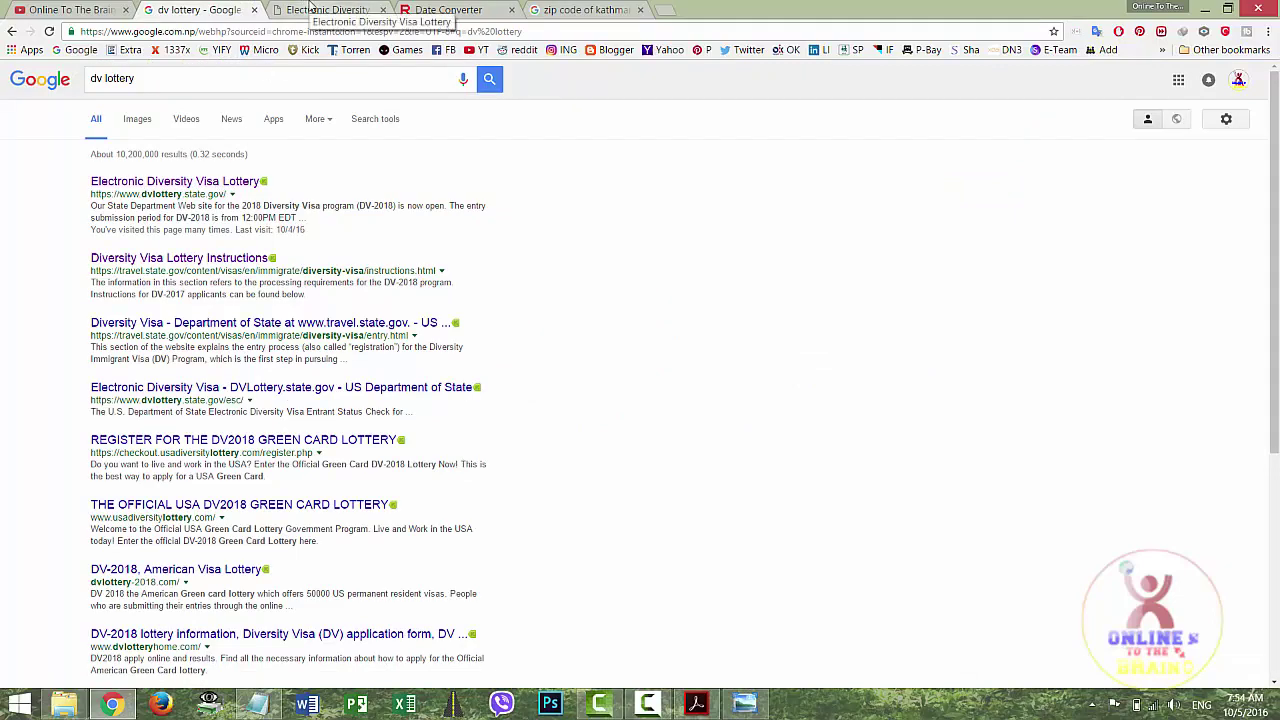
pyautogui.click(311, 7)
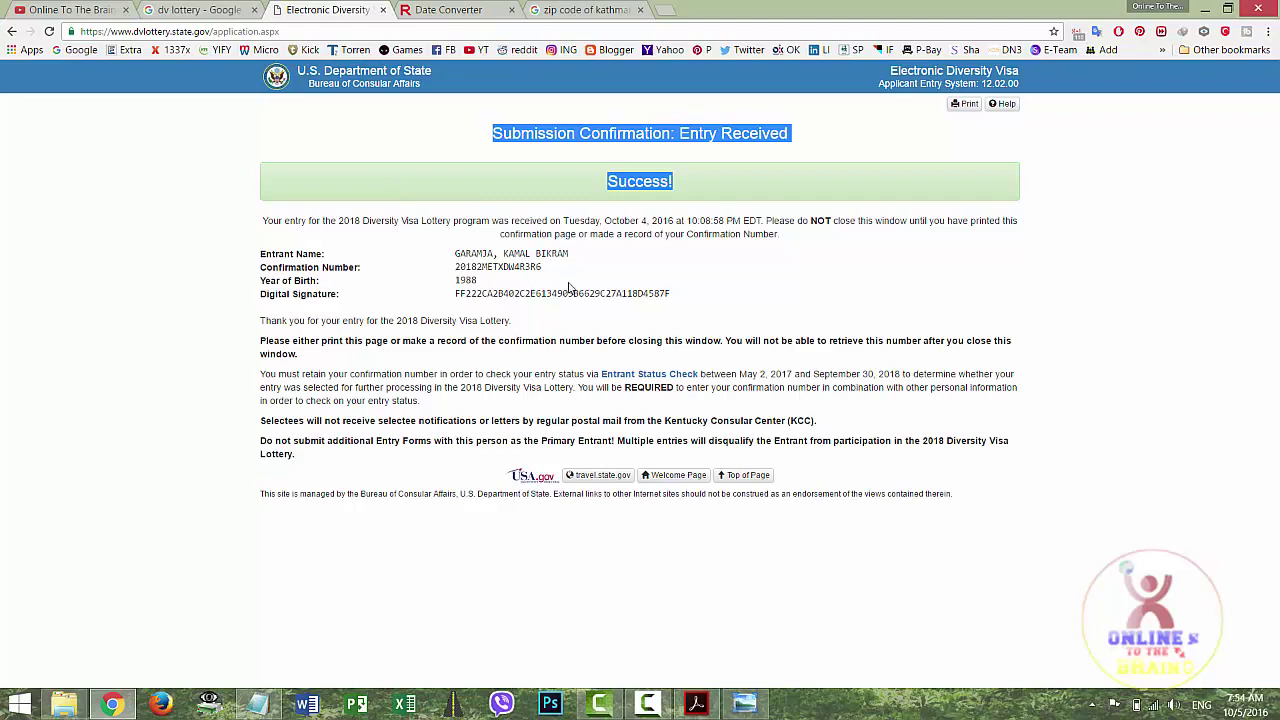
pyautogui.click(276, 250)
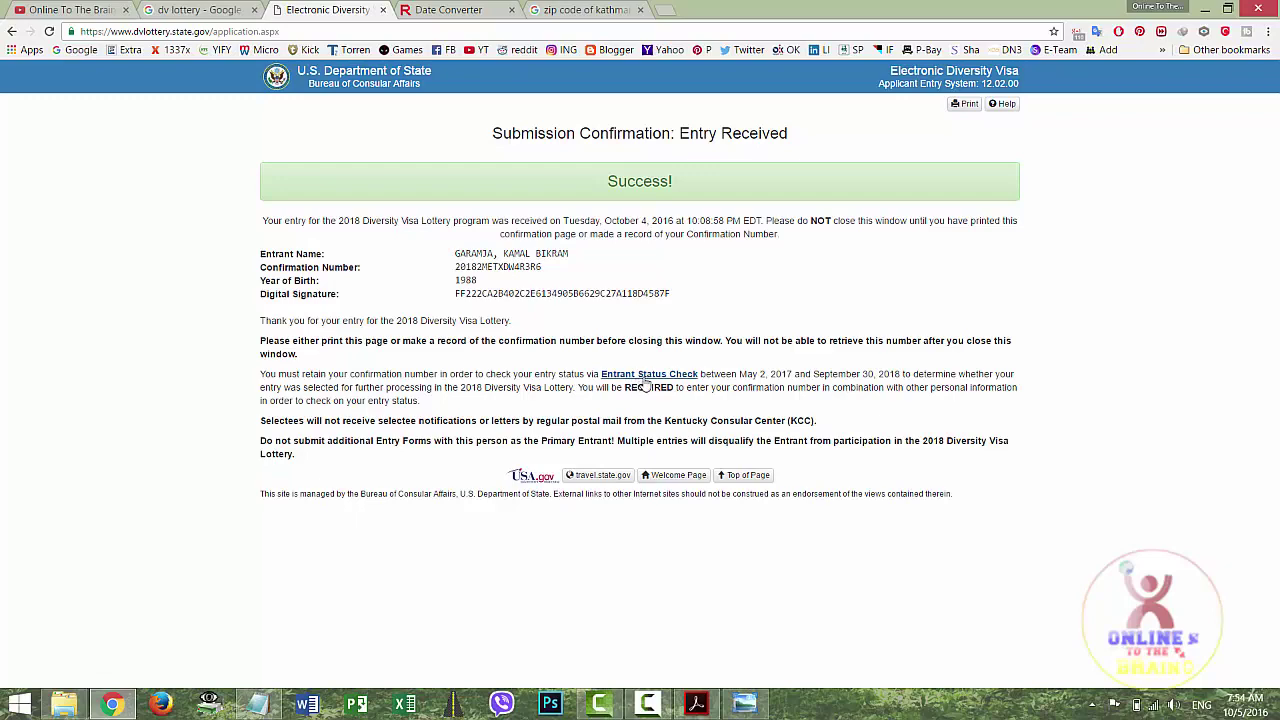
# Save the confirmation page as a PDF named with the entrant's name and 'DV 2018' in Desktop > New folder, then return to the Online To The Brain YouTube tab
pyautogui.click(966, 104)
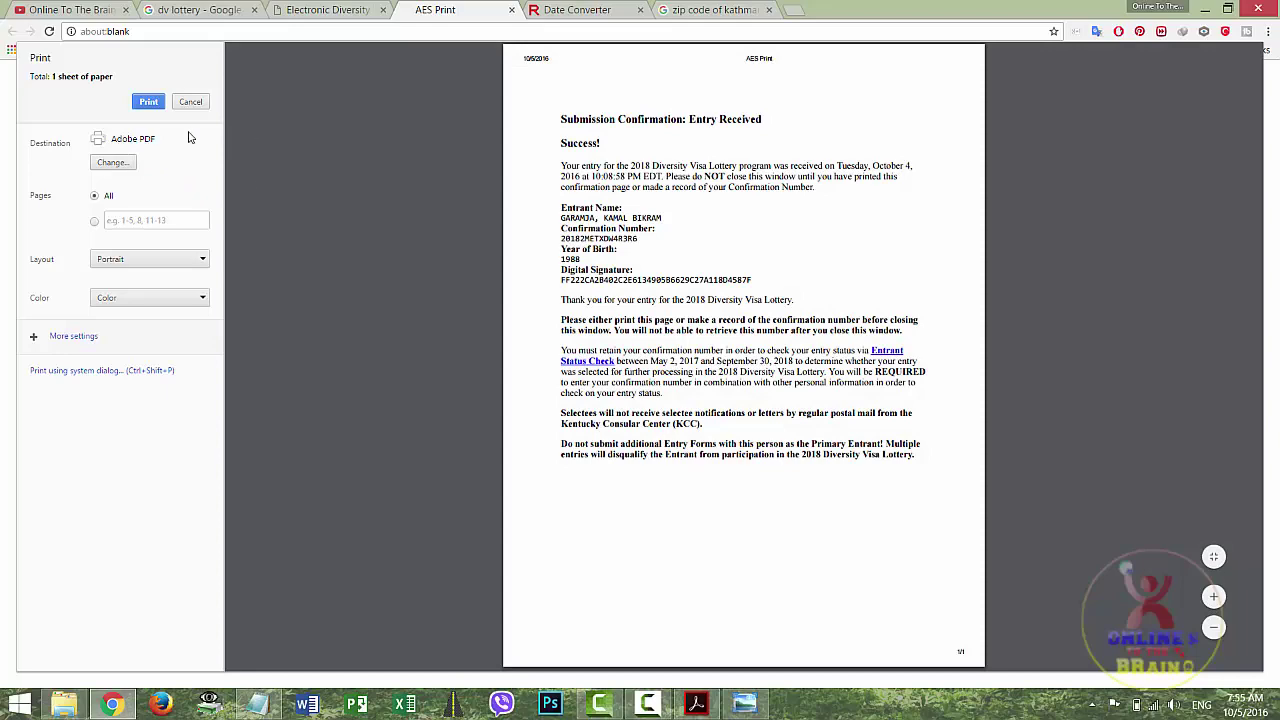
pyautogui.click(150, 105)
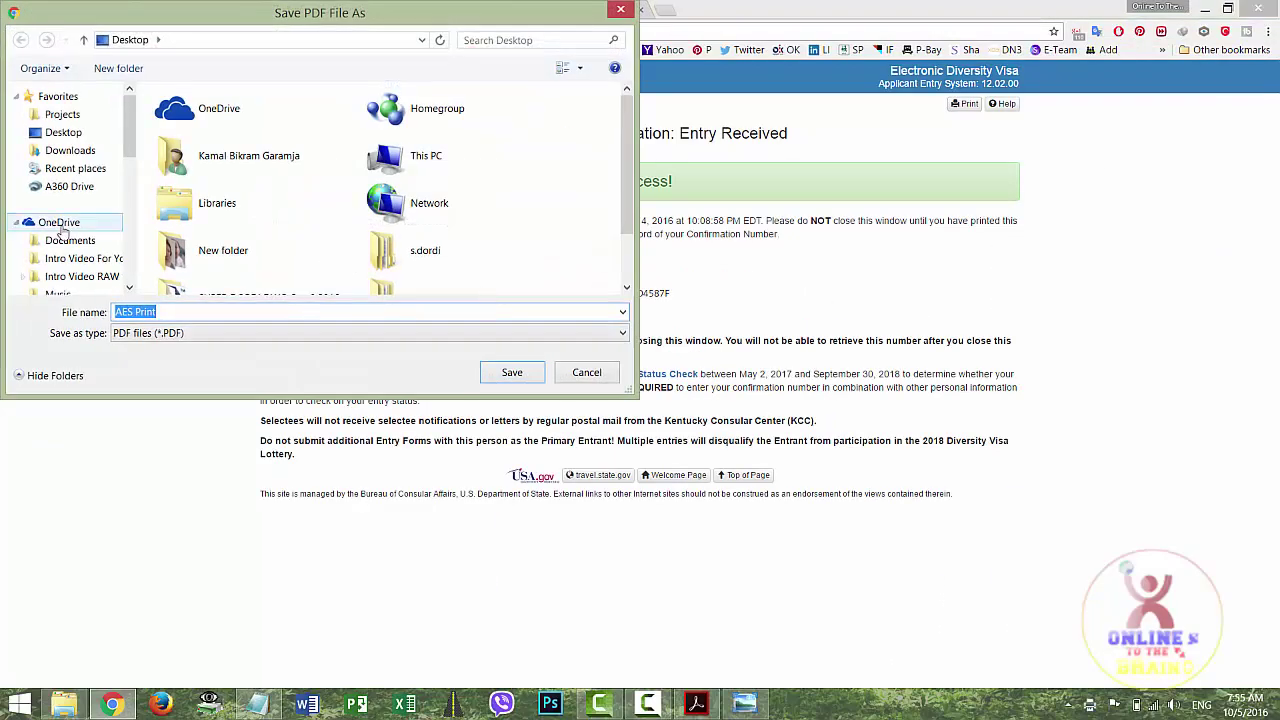
pyautogui.click(64, 136)
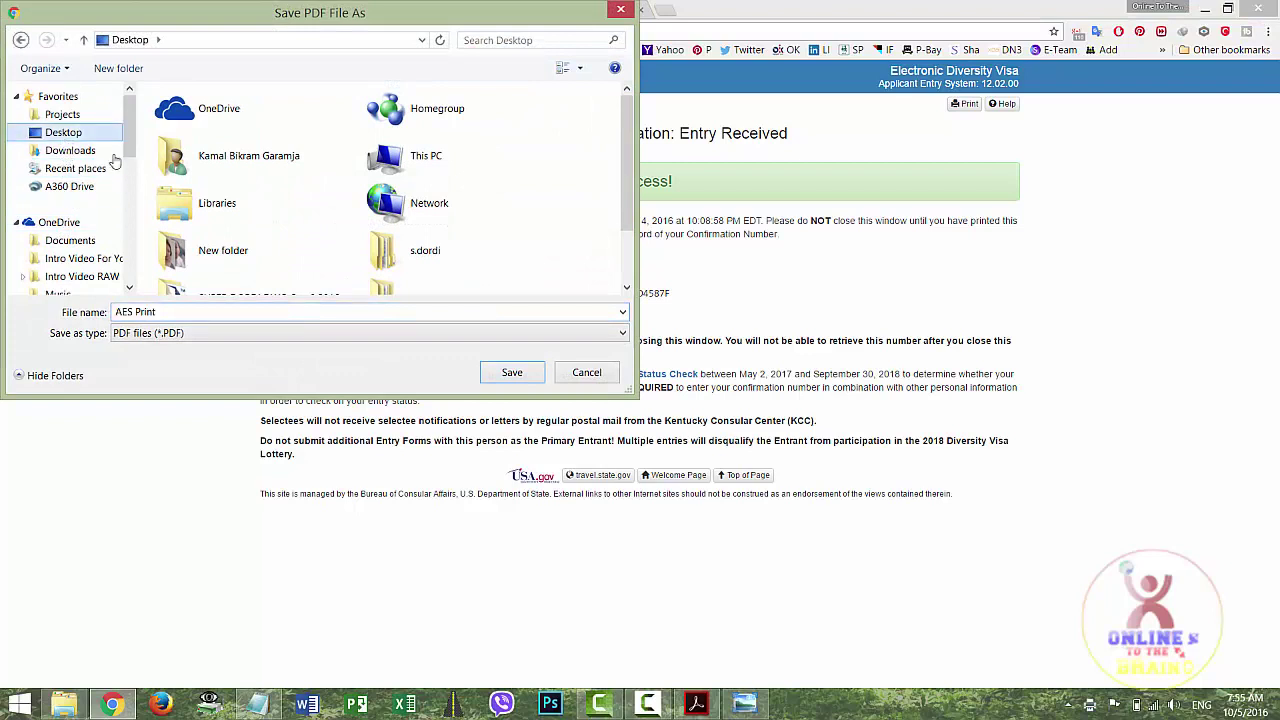
pyautogui.doubleClick(306, 249)
pyautogui.click(184, 313)
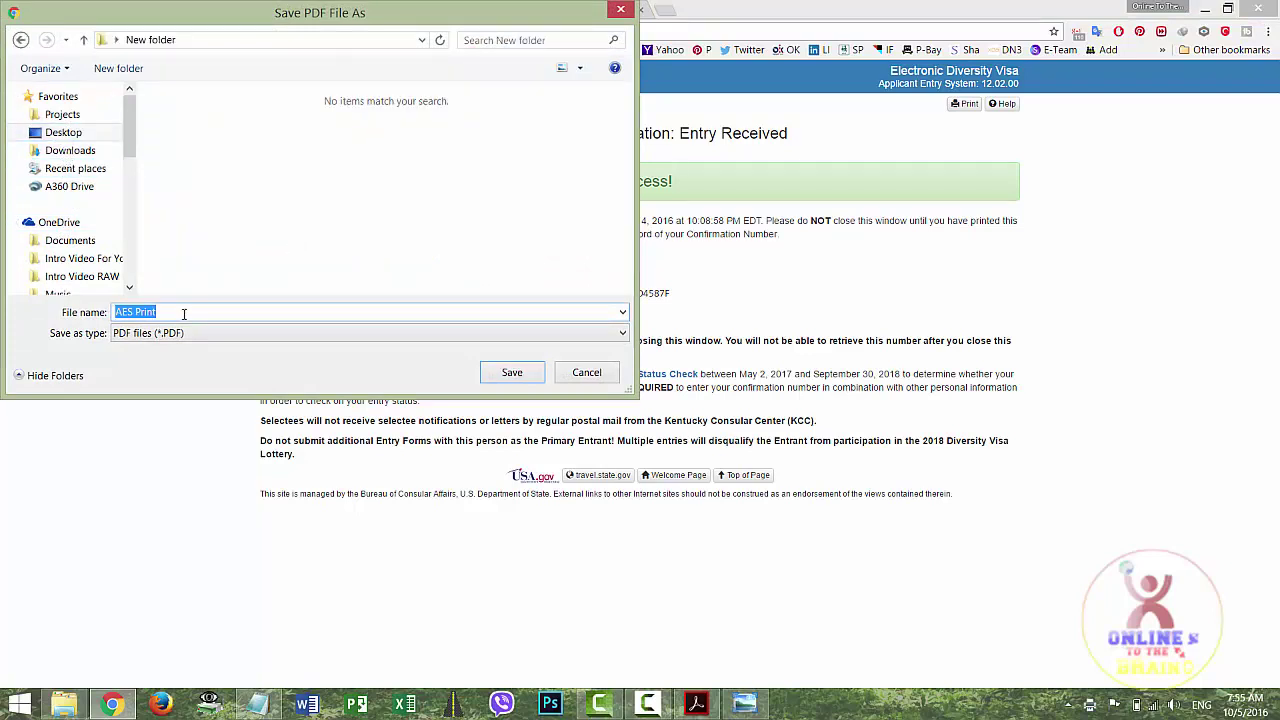
pyautogui.write('Kamal DV 2018')
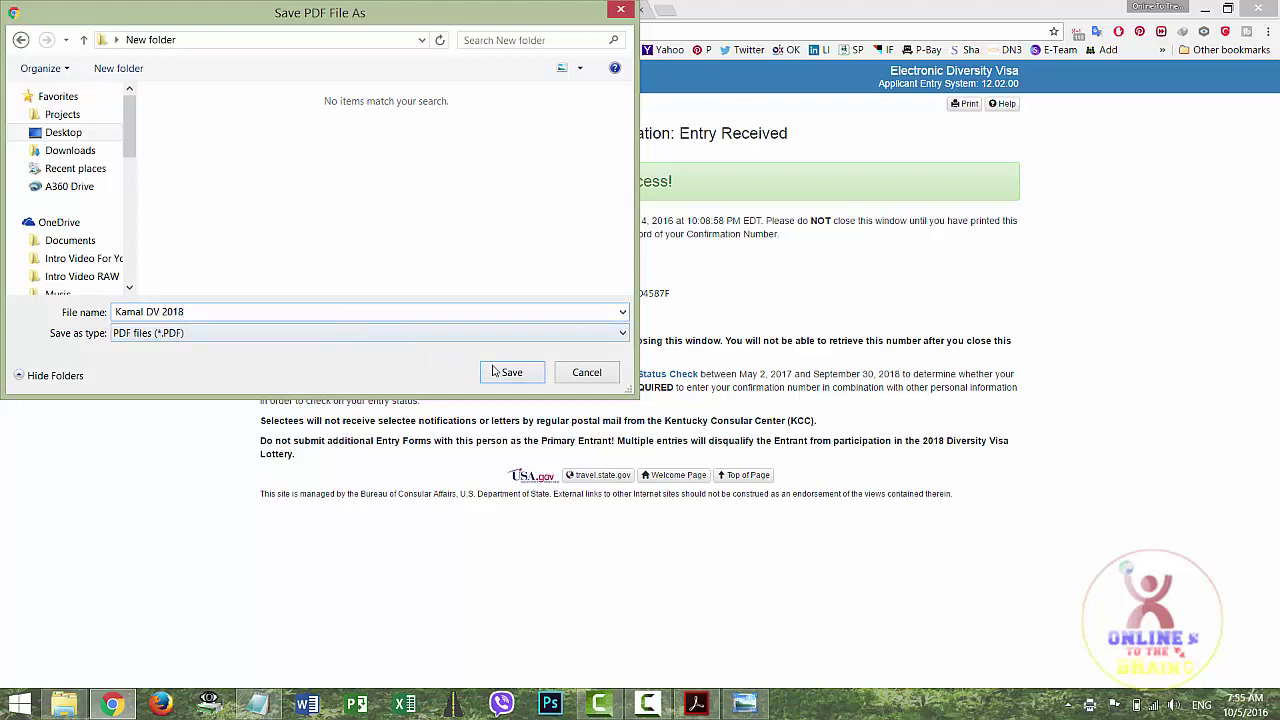
pyautogui.click(493, 371)
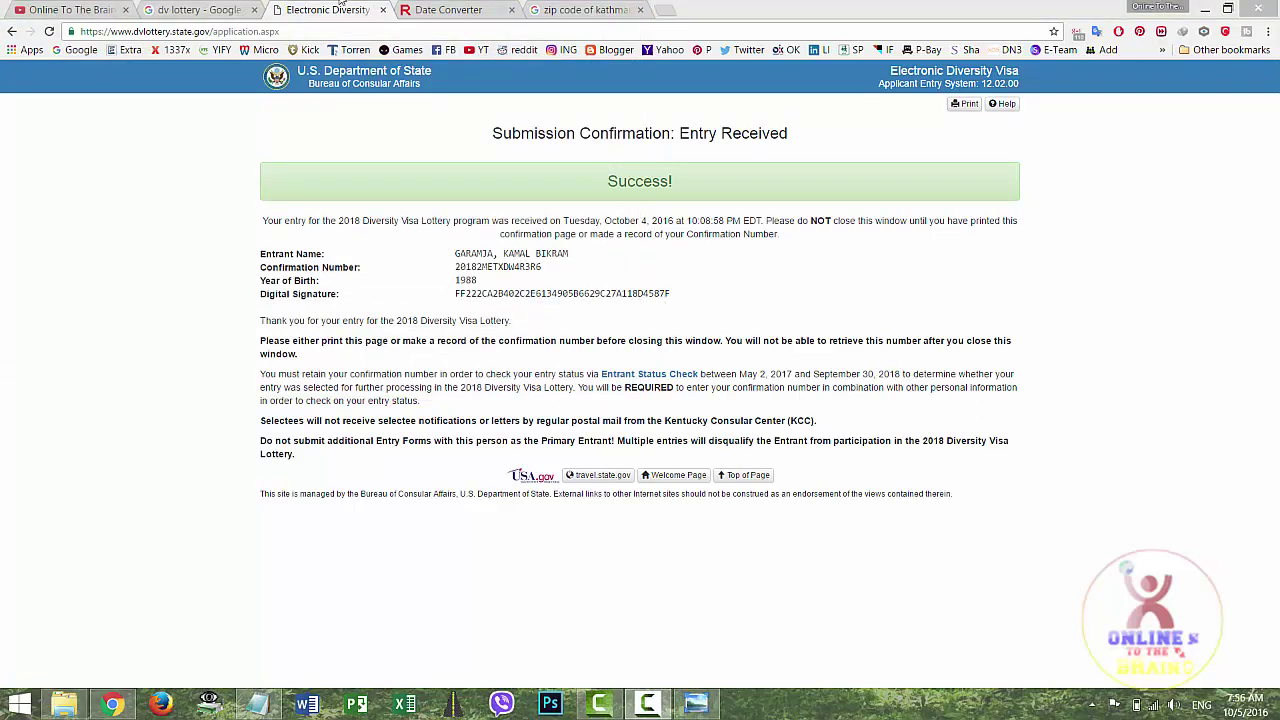
pyautogui.click(70, 10)
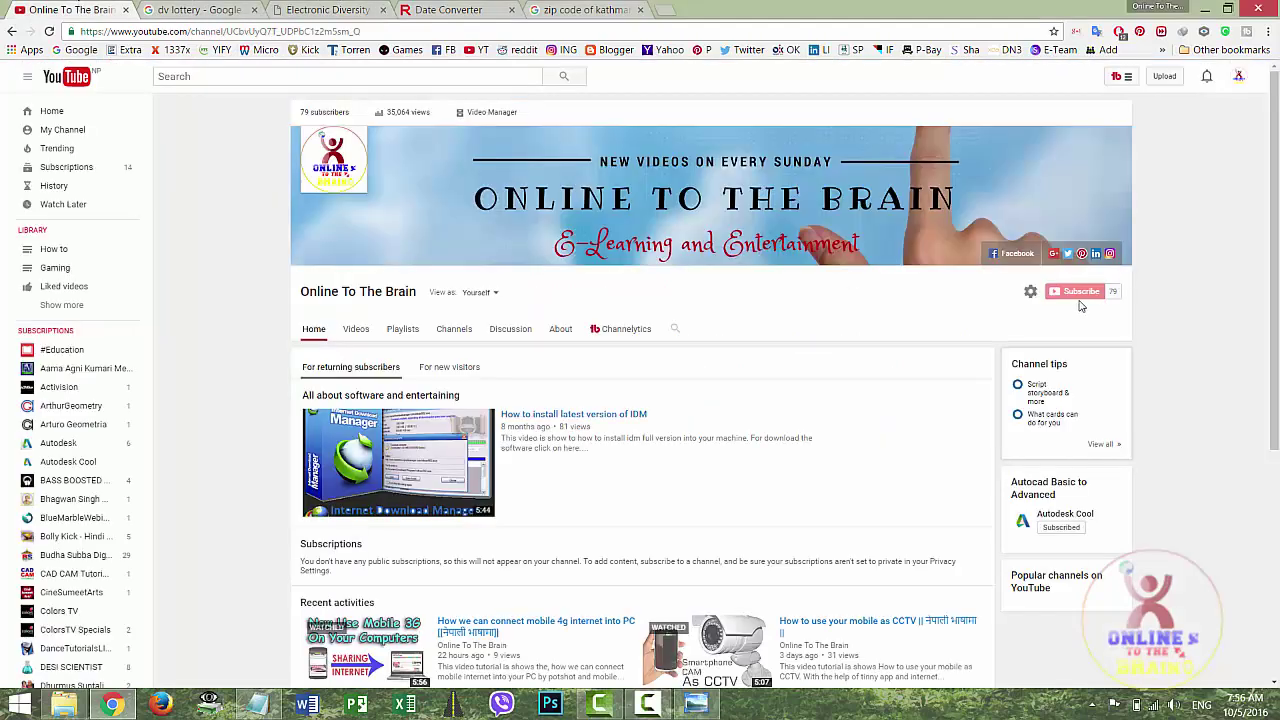